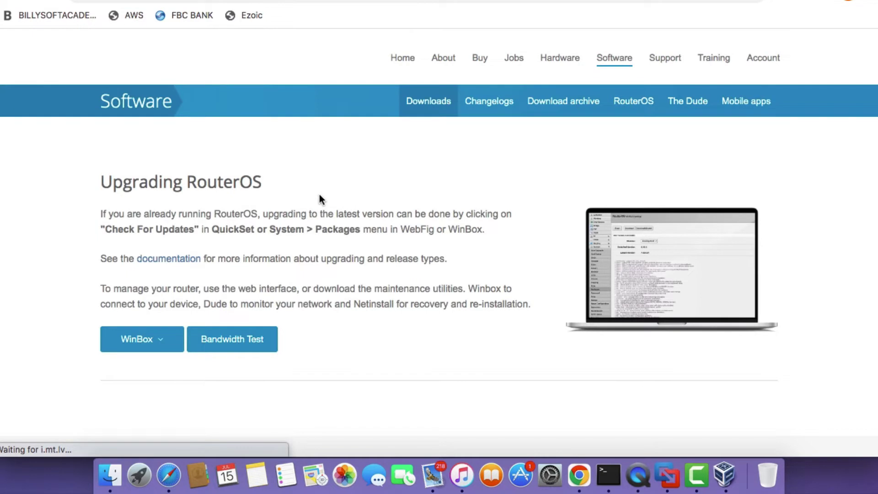
Download the chr-6.48.6 OVA template and The Dude client installer from mikrotik.com.
scroll(320, 200, "down", 10)
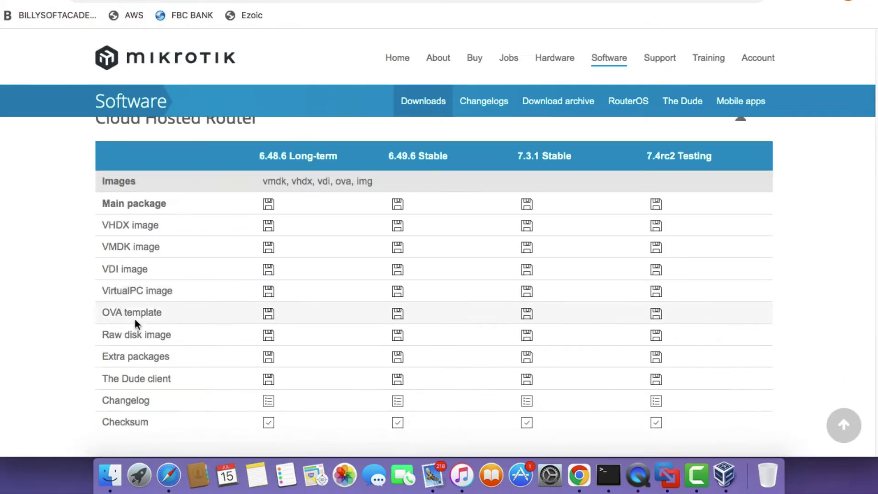
left_click(264, 312)
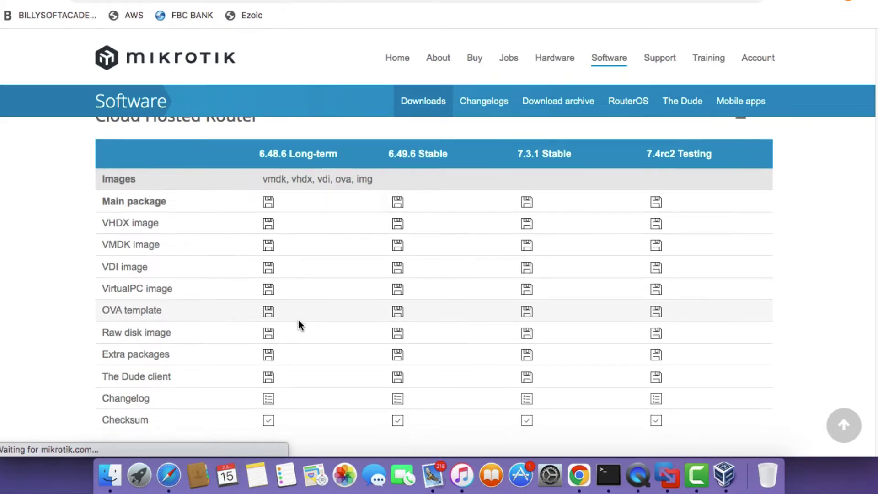
scroll(298, 321, "down", 3)
scroll(298, 320, "down", 3)
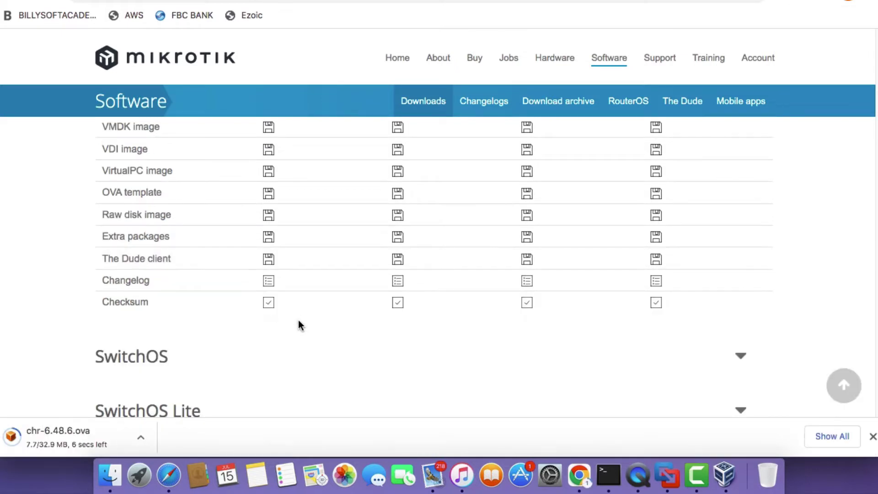
left_click(269, 256)
scroll(273, 272, "up", 2)
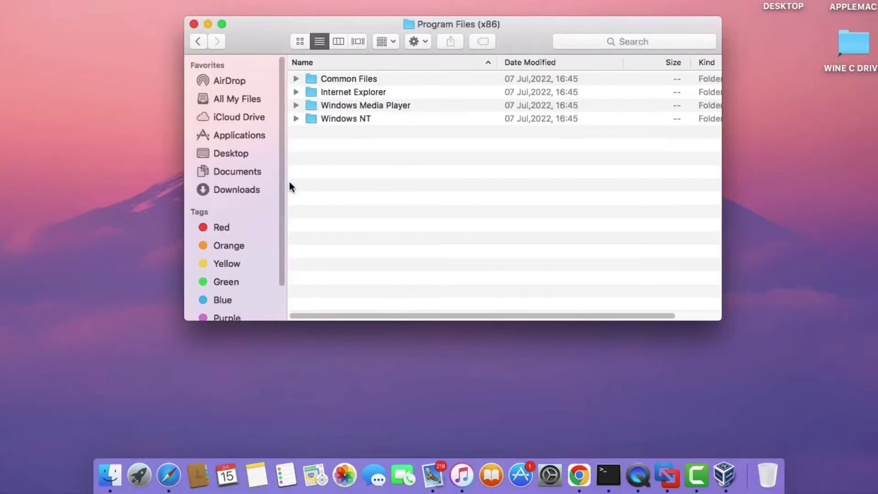
Open chr-6.48.6.ova from Finder with VirtualBox to import it.
key("alt+super+l")
right_click(361, 92)
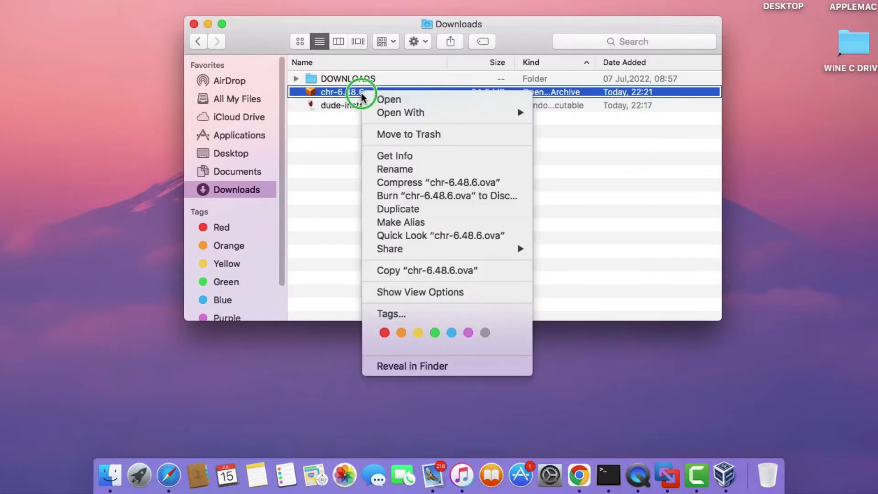
mouse_move(425, 112)
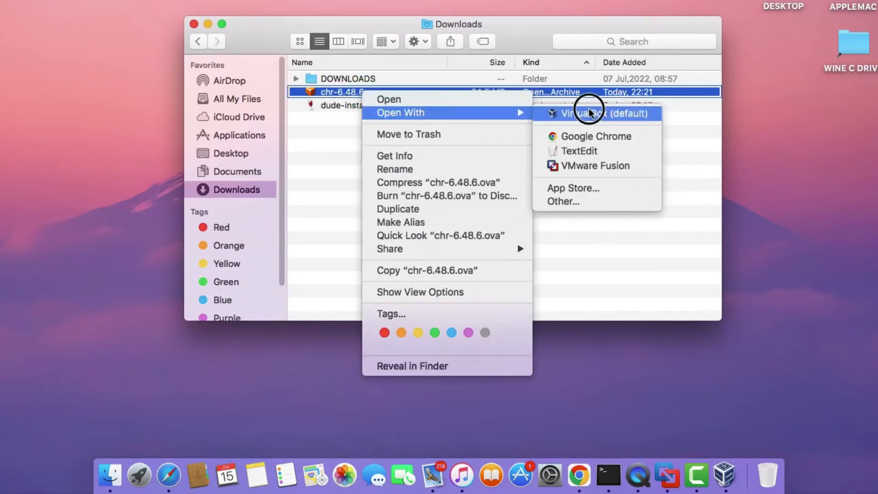
left_click(590, 113)
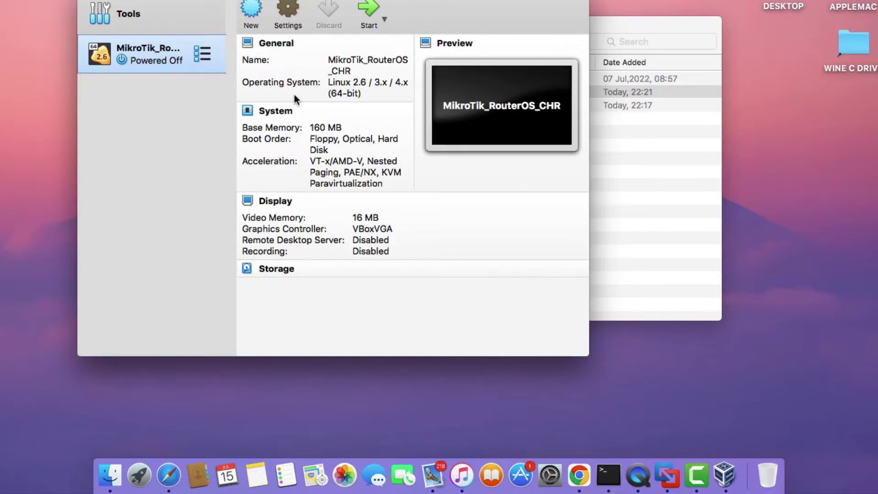
Rename the imported machine to MIKROTIK DUDE SERVER.
key("super+s")
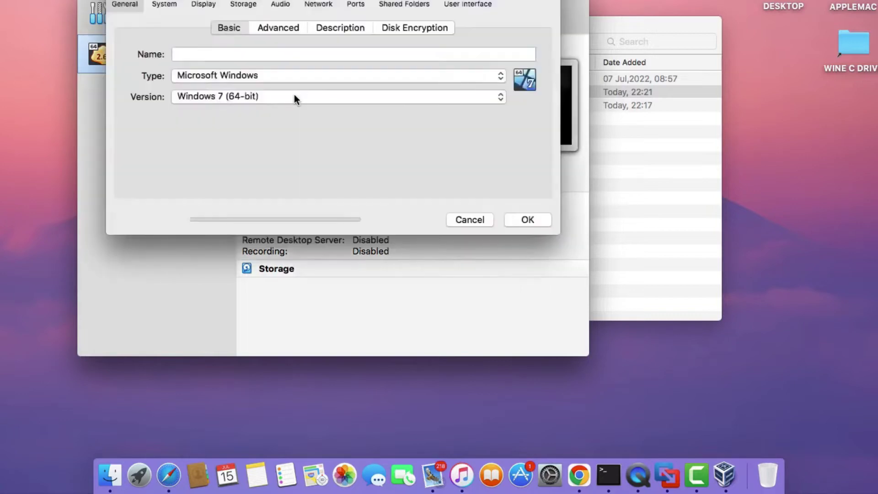
key("BackSpace")
key("BackSpace")
key("BackSpace")
key("BackSpace")
key("BackSpace")
key("BackSpace")
key("BackSpace")
key("BackSpace")
key("BackSpace")
key("BackSpace")
key("BackSpace")
key("BackSpace")
key("BackSpace")
key("BackSpace")
key("BackSpace")
key("BackSpace")
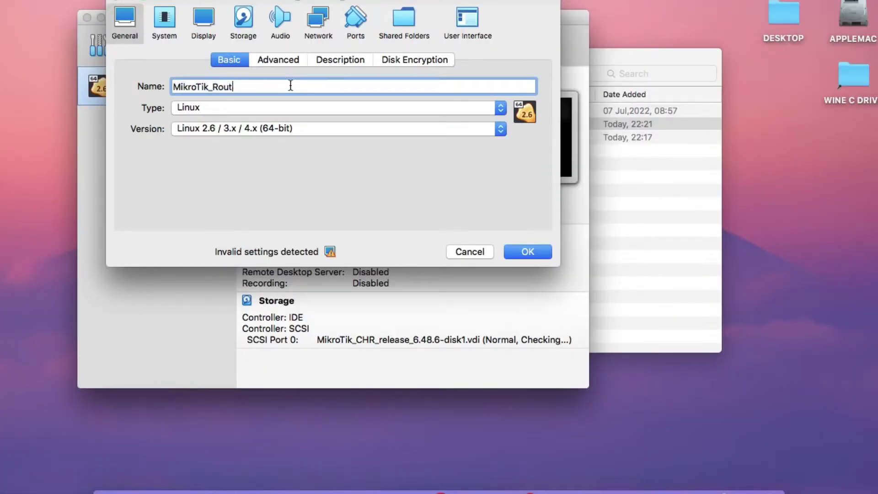
key("BackSpace")
key("BackSpace")
key("BackSpace")
key("BackSpace")
key("BackSpace")
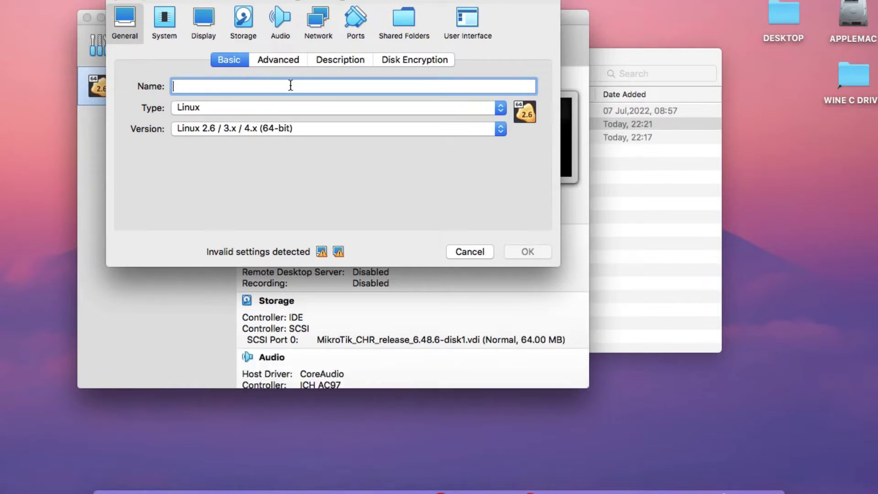
type("MIKRO")
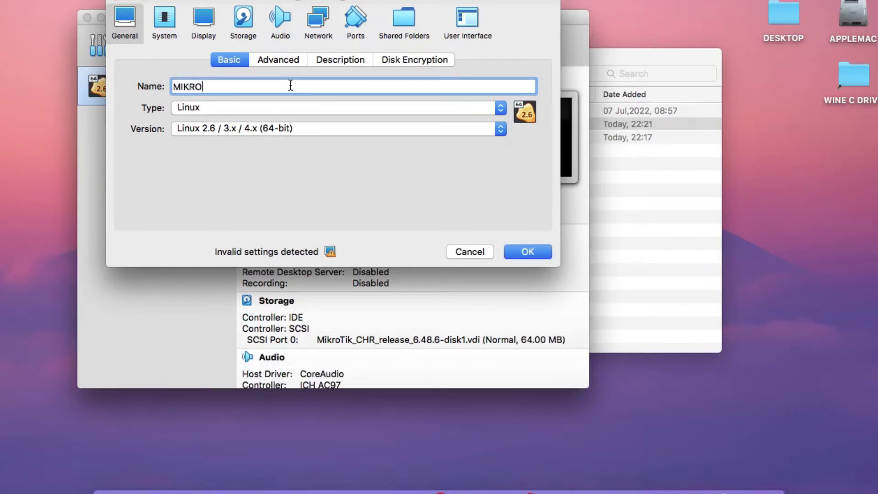
type("TIK DUDE SERVER")
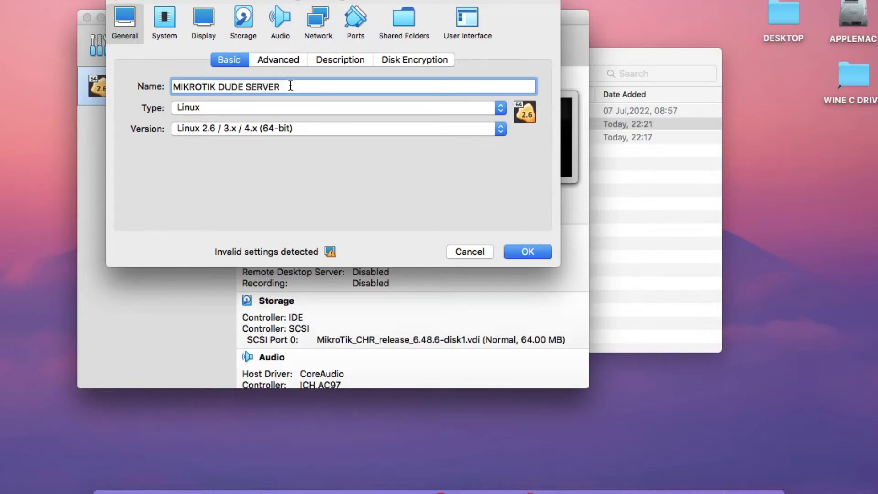
Attach adapter 1 to host-only network vboxnet0 with promiscuous mode Allow All.
left_click(319, 26)
left_click(260, 104)
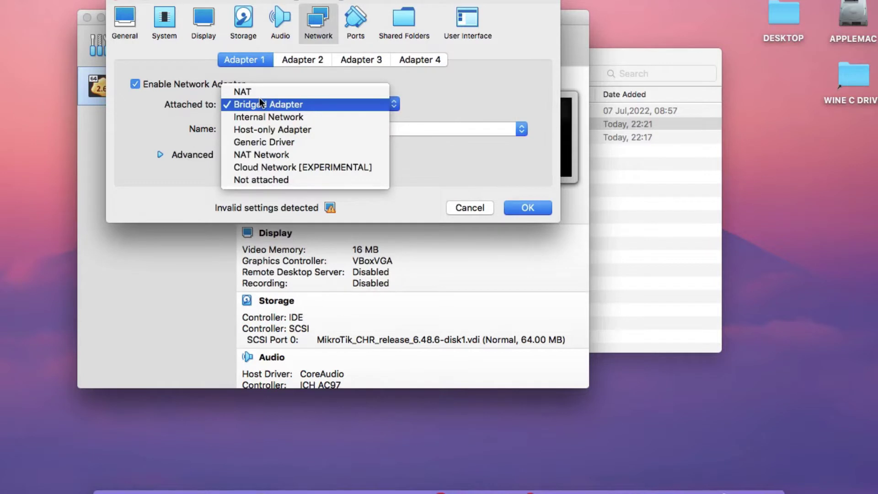
left_click(265, 128)
left_click(266, 128)
left_click(265, 128)
left_click(194, 156)
left_click(256, 198)
left_click(261, 227)
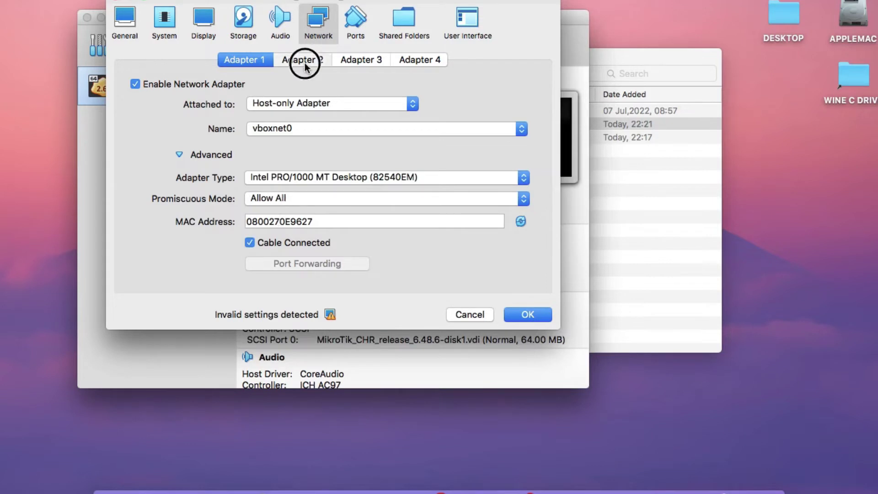
Enable adapter 2 on the NAT Network with promiscuous mode Allow All.
left_click(302, 60)
left_click(201, 83)
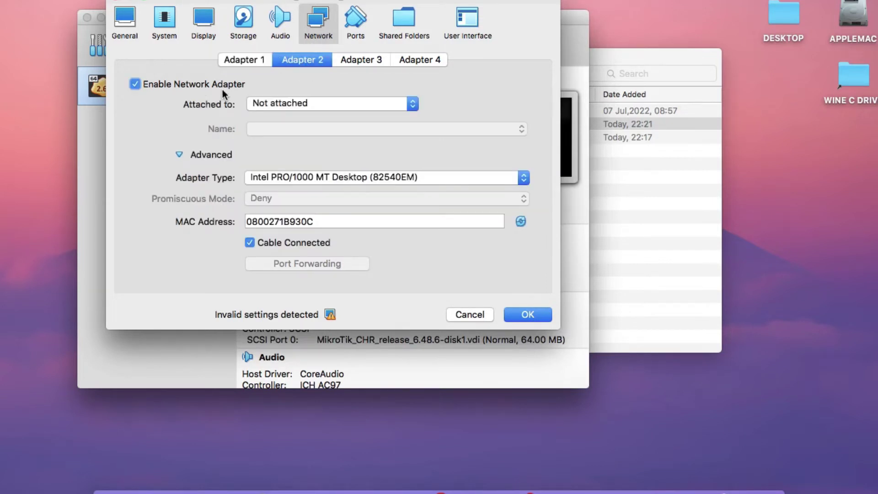
left_click(271, 102)
left_click(283, 78)
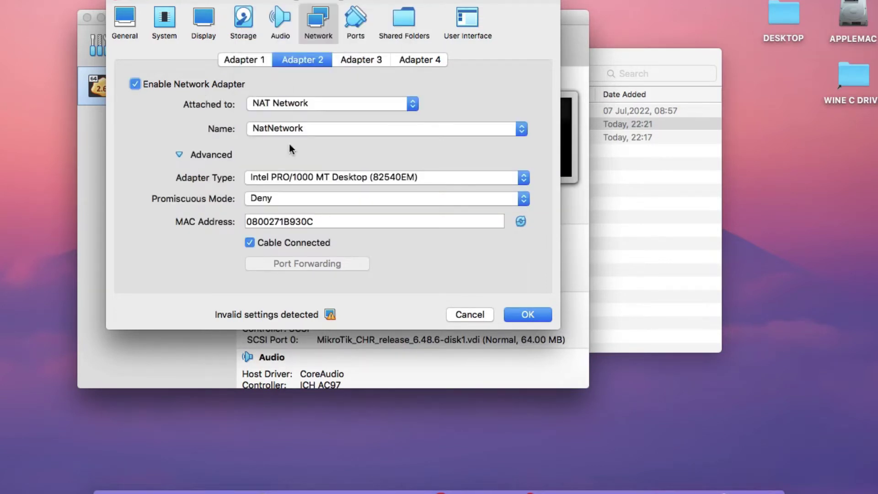
left_click(276, 197)
left_click(280, 226)
Set the graphics controller to VMSVGA and save the machine settings.
left_click(217, 34)
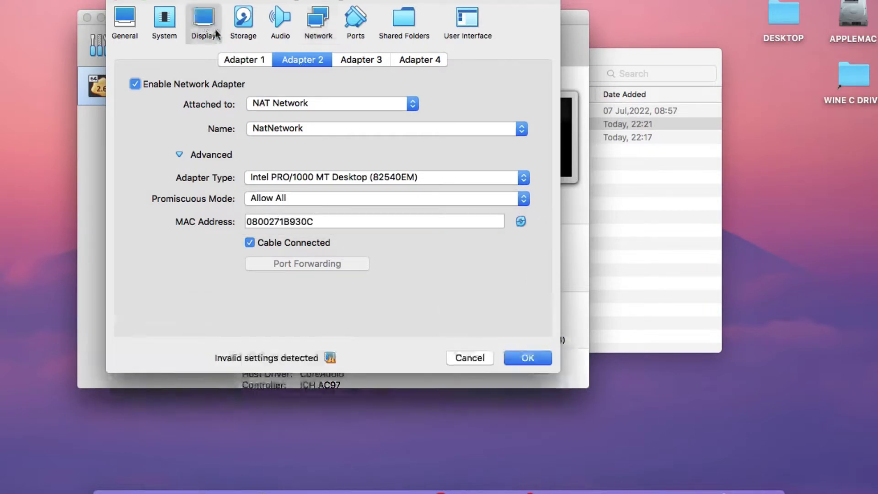
left_click(282, 210)
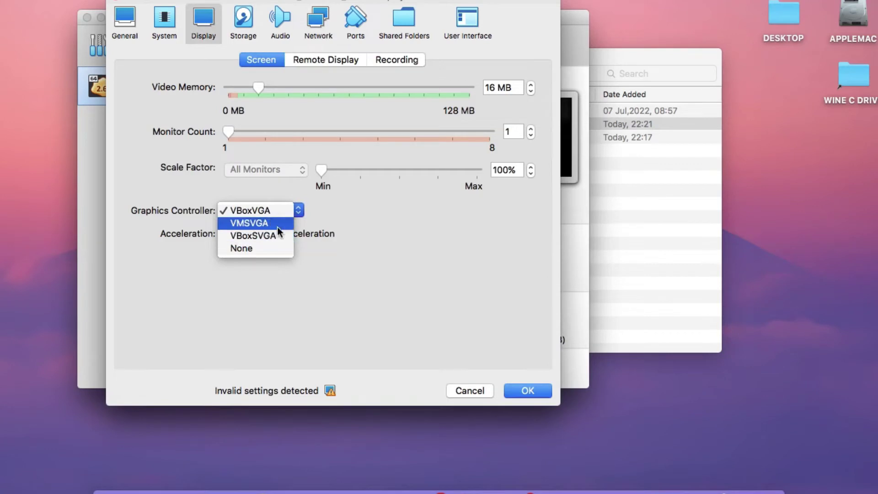
left_click(277, 223)
left_click(274, 213)
left_click(274, 214)
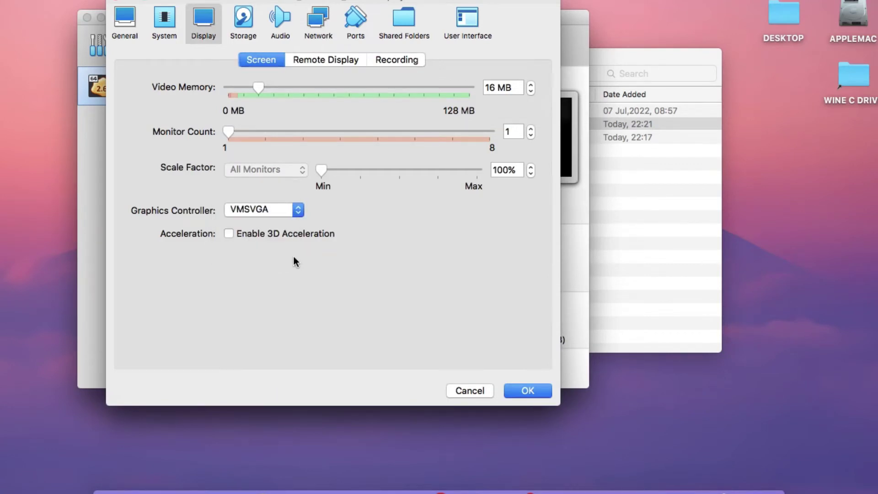
left_click(526, 394)
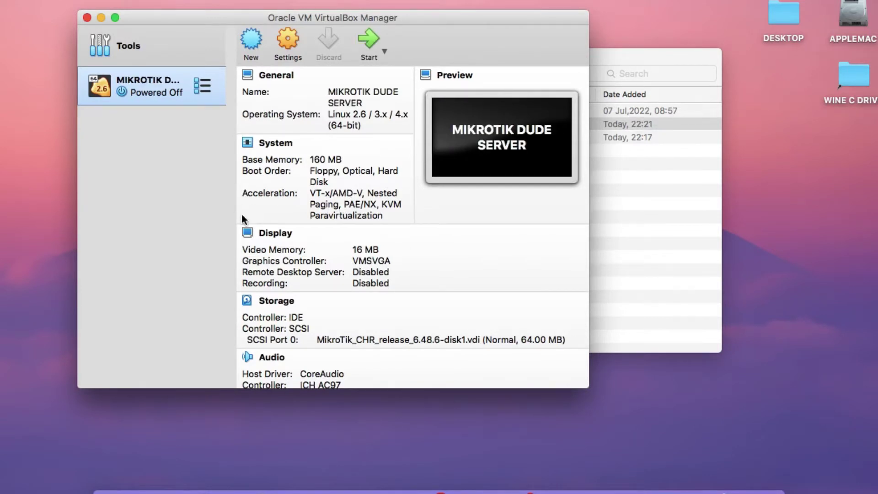
Import chr-6.48.6.ova into VirtualBox a second time.
left_click(603, 216)
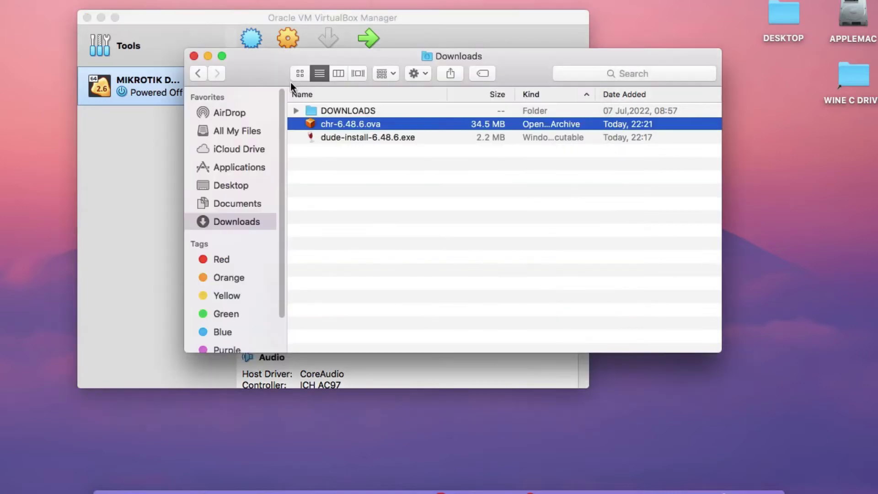
right_click(324, 124)
mouse_move(366, 144)
left_click(564, 145)
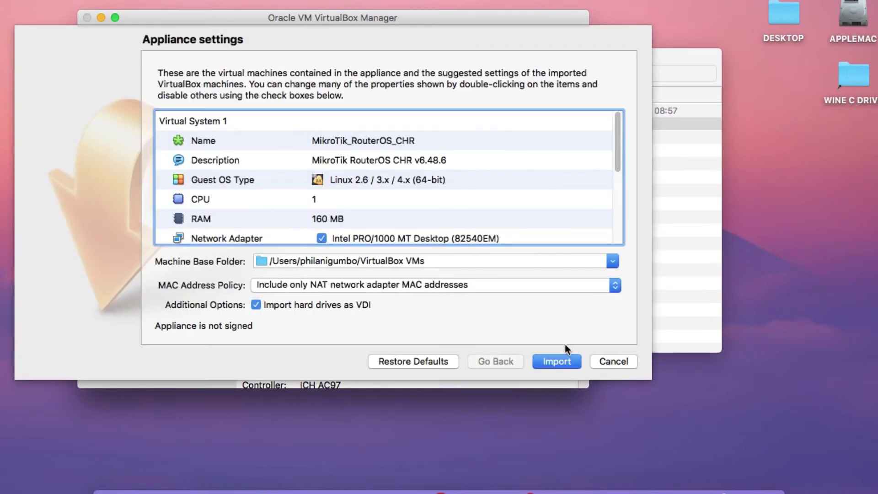
left_click(562, 361)
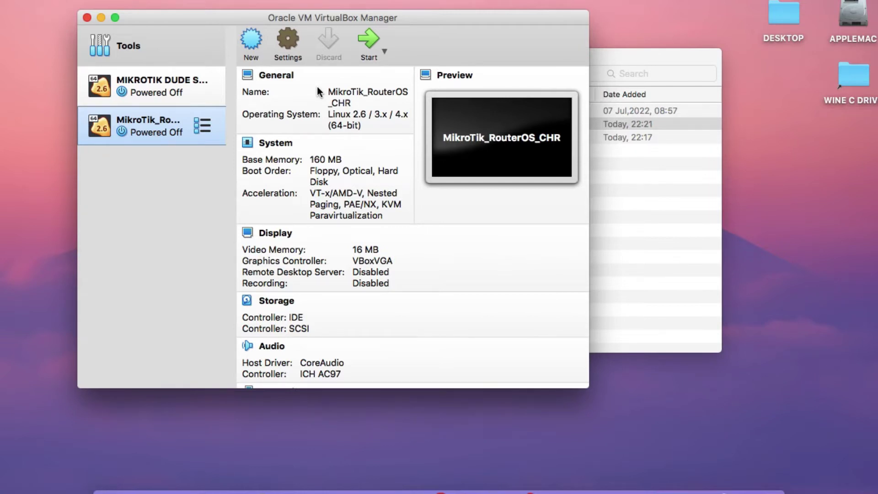
Rename the new machine to MIKROTIK ROUTER.
key("super+s")
key("BackSpace")
key("BackSpace")
key("BackSpace")
key("BackSpace")
key("BackSpace")
key("BackSpace")
key("BackSpace")
key("BackSpace")
key("BackSpace")
key("BackSpace")
key("BackSpace")
key("BackSpace")
key("BackSpace")
key("BackSpace")
key("BackSpace")
key("BackSpace")
key("BackSpace")
key("BackSpace")
key("BackSpace")
key("BackSpace")
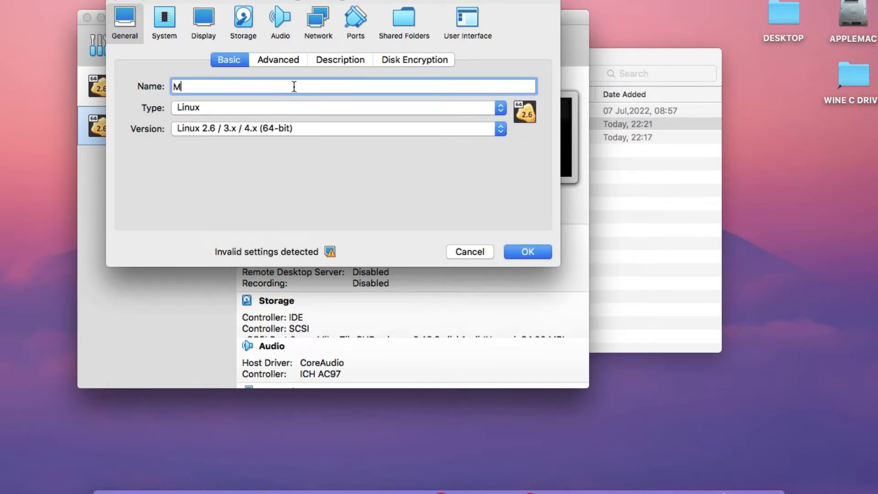
key("BackSpace")
type("MIKR")
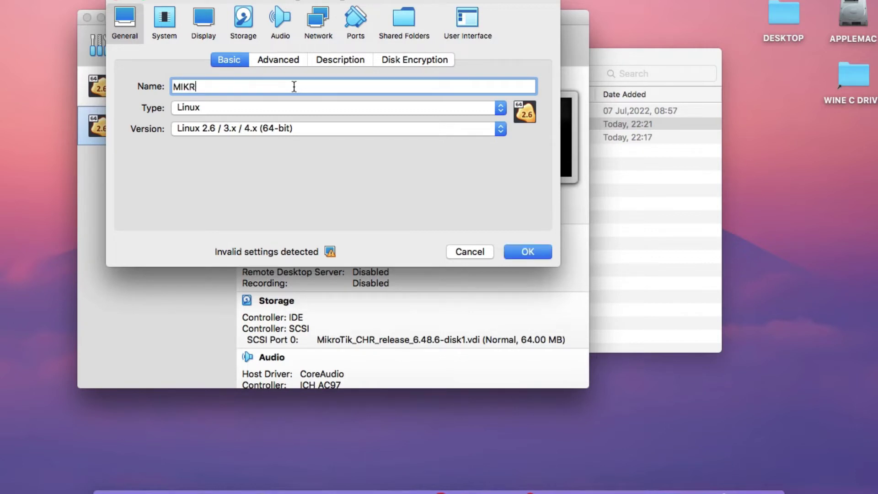
type("OTIK ROUTER")
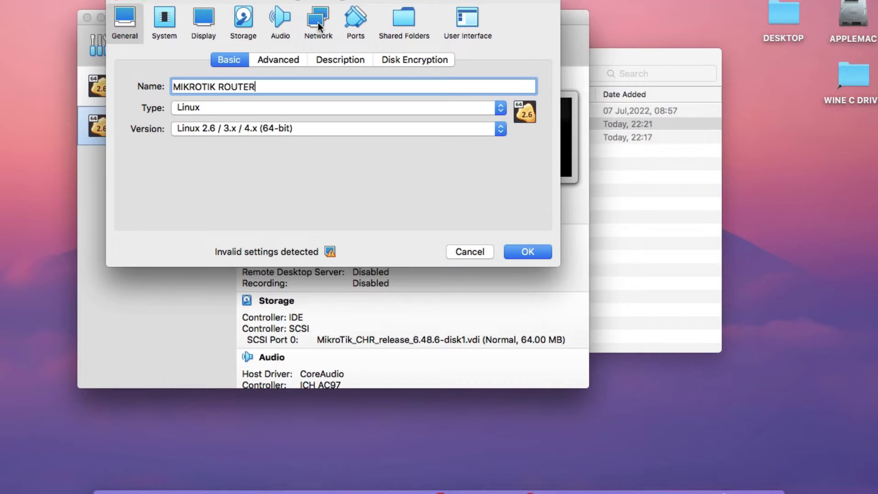
Set the machine's graphics controller to VMSVGA.
left_click(208, 40)
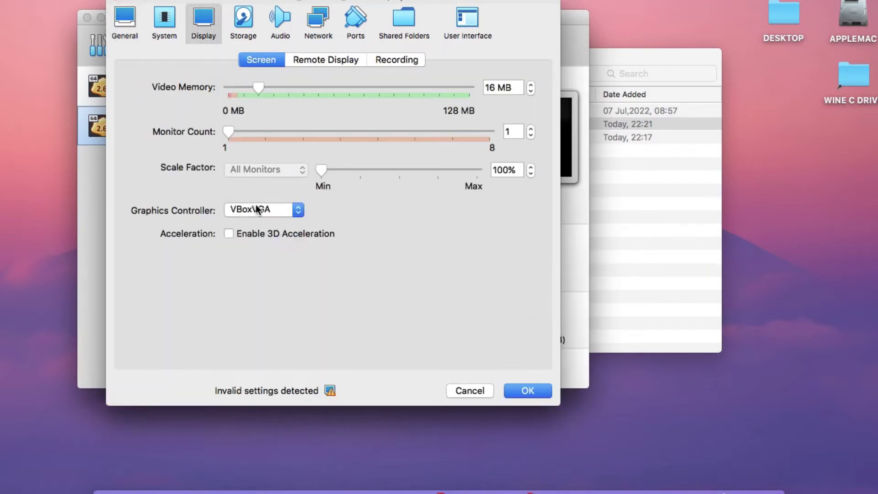
left_click(257, 211)
left_click(257, 223)
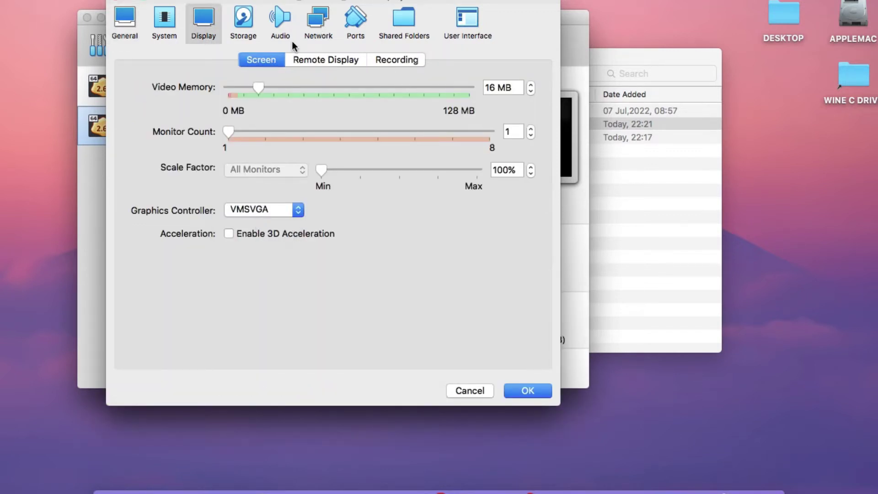
Attach adapter 1 to the NAT Network with promiscuous mode Allow All.
left_click(317, 25)
left_click(253, 105)
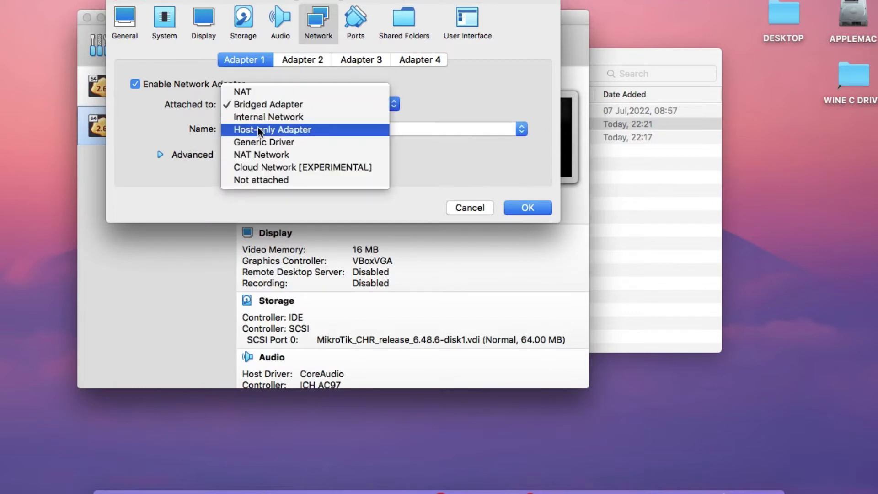
left_click(261, 157)
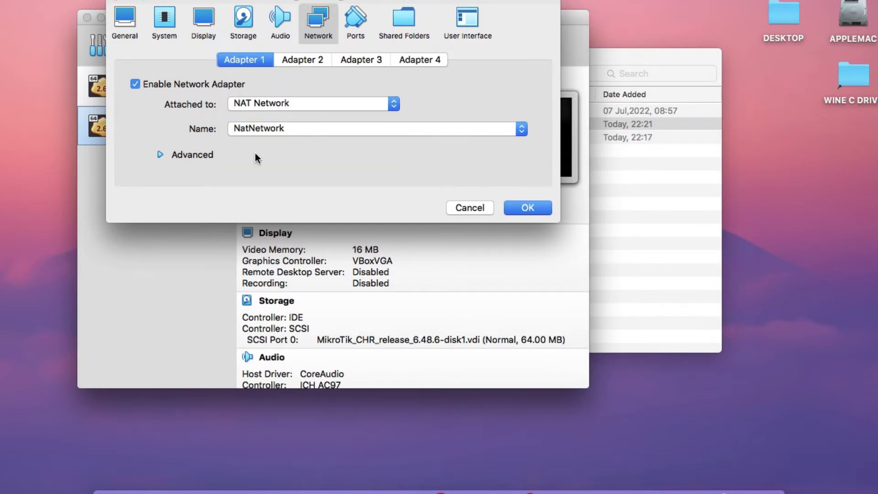
left_click(201, 154)
left_click(259, 200)
left_click(263, 224)
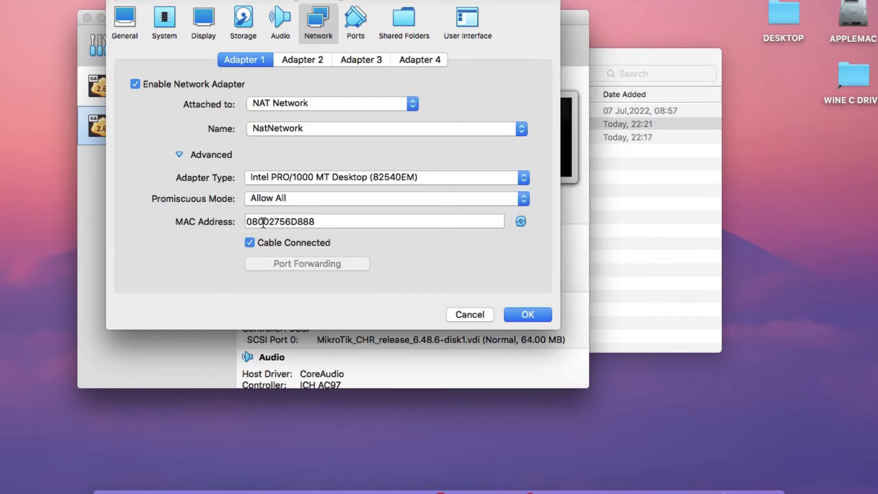
Enable adapter 2 on the NAT Network with Allow All, and save the settings.
left_click(313, 60)
left_click(151, 84)
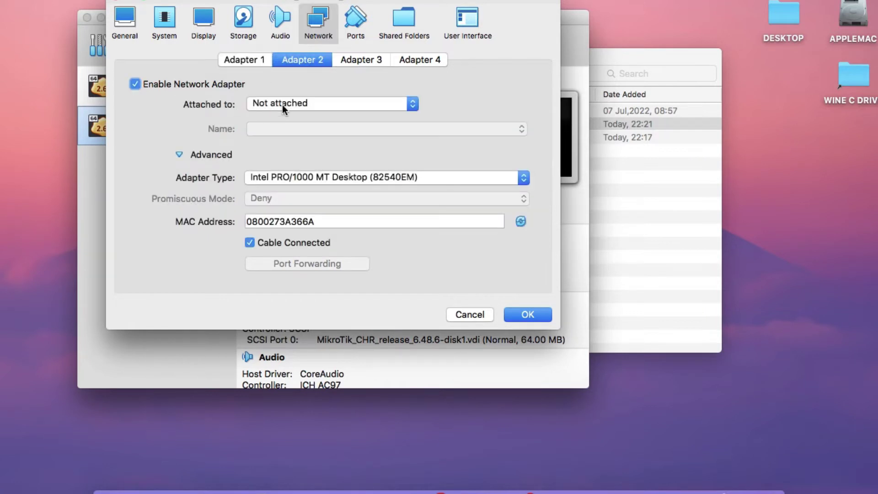
left_click(282, 105)
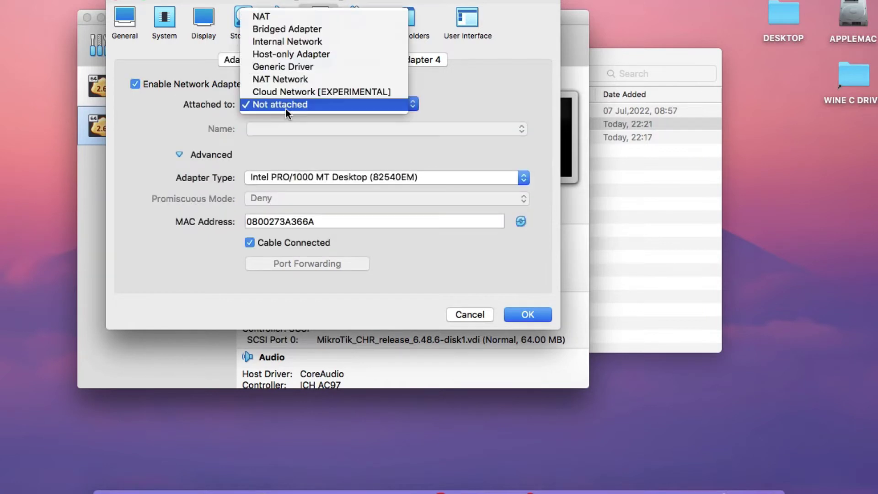
left_click(289, 80)
left_click(273, 198)
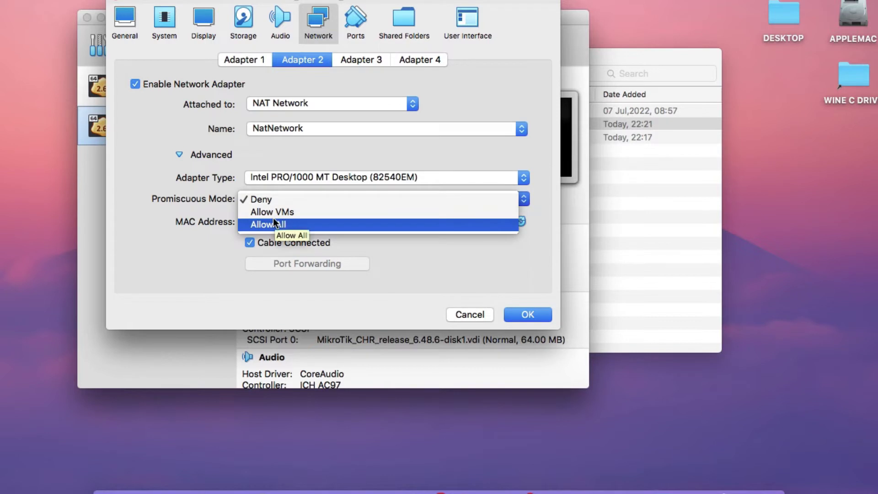
left_click(275, 224)
left_click(521, 315)
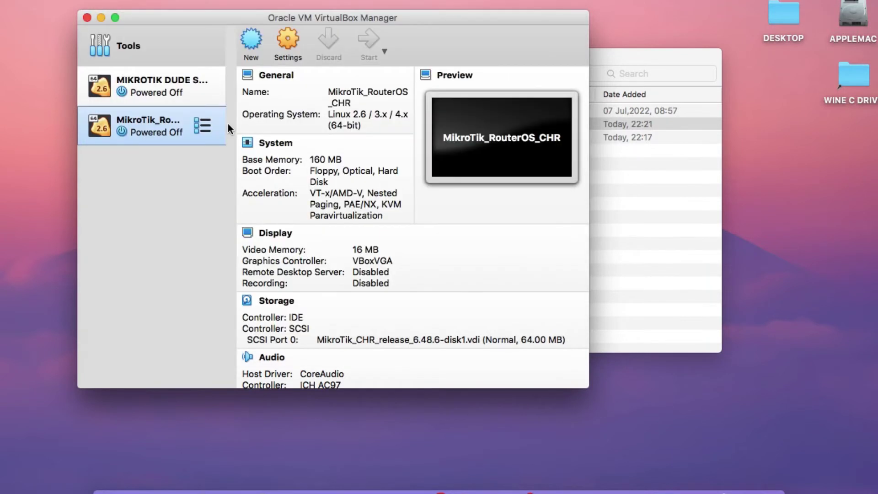
Boot the MIKROTIK DUDE SERVER and MIKROTIK ROUTER virtual machines.
left_click(163, 94)
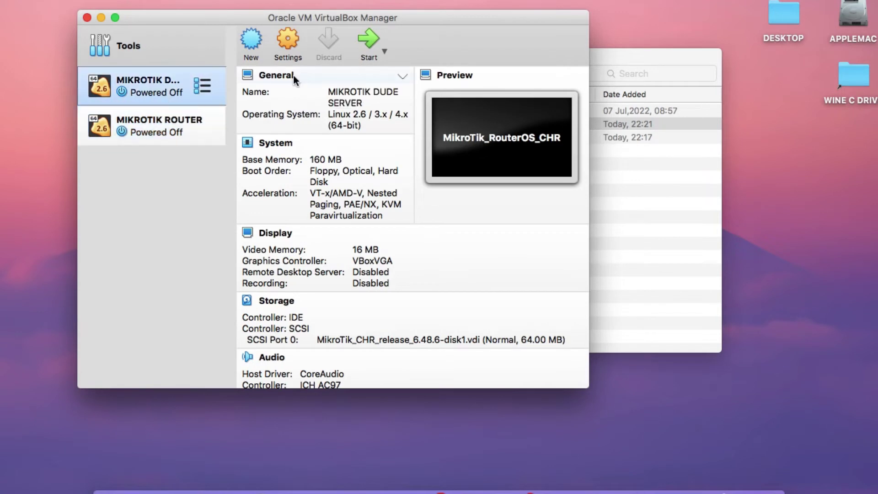
left_click(374, 42)
key("Escape")
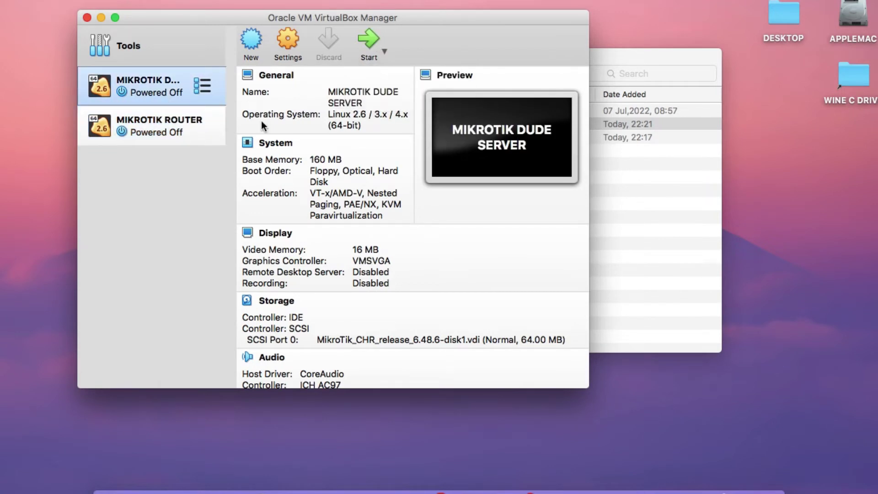
left_click(161, 128)
left_click(373, 34)
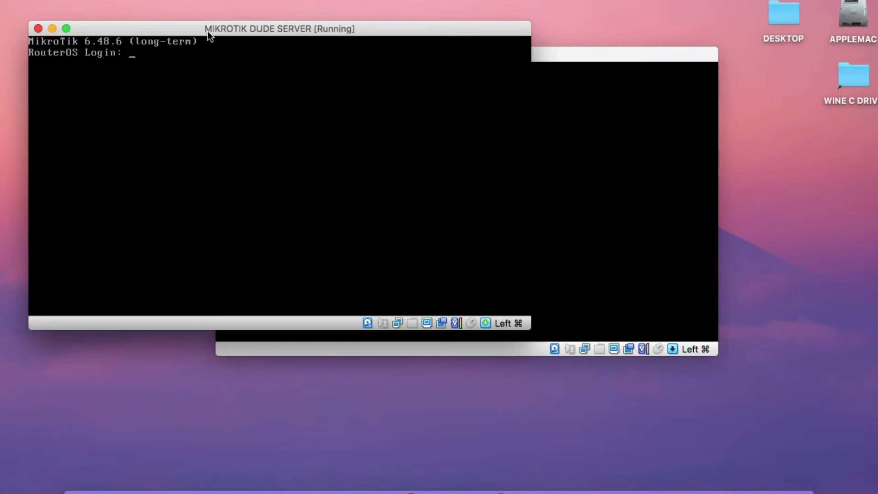
Log in as admin, decline the prompt with n, and list IP addresses.
left_click(157, 41)
type("admin")
key("Return")
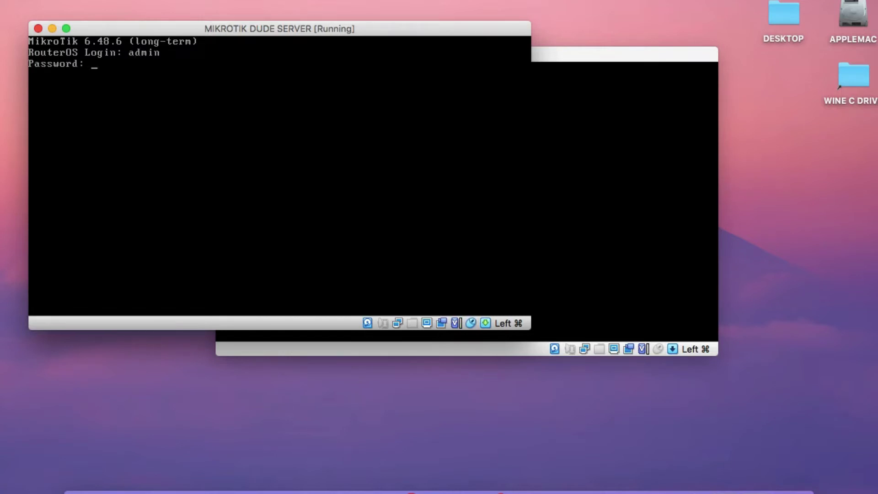
key("Return")
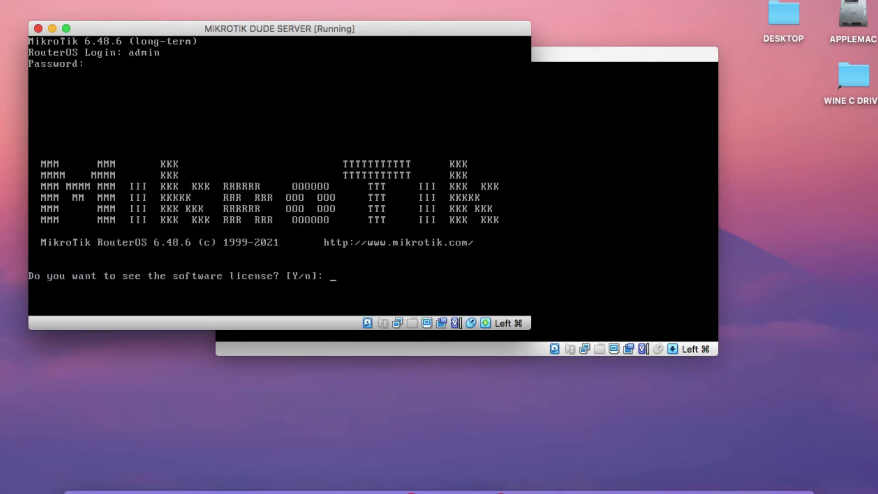
type("n@RouterOS] > ")
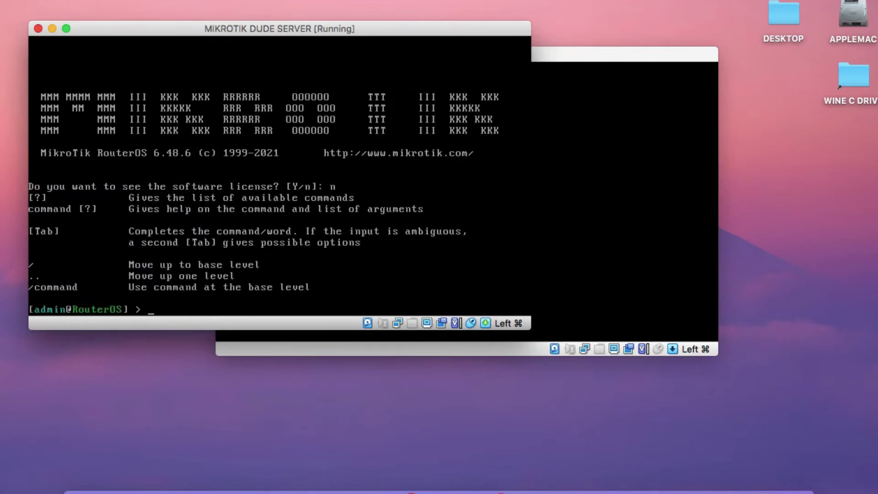
type("ip address print")
key("Return")
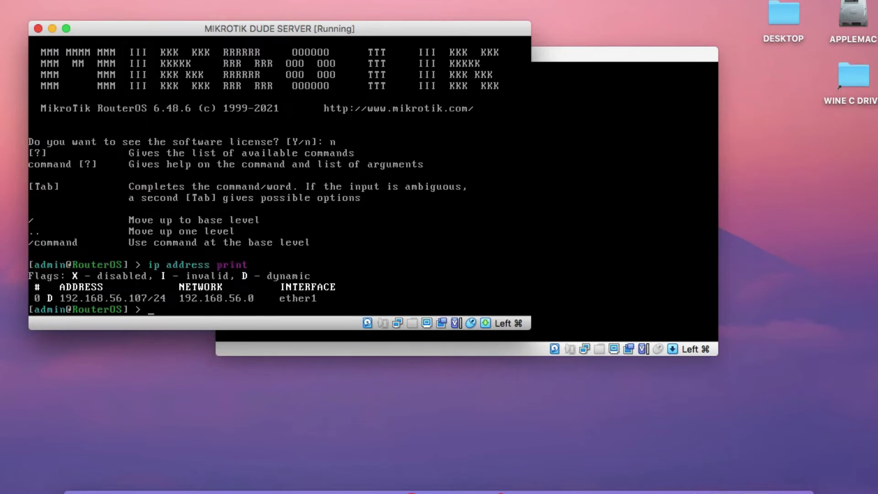
type("ip address remove 0")
Remove the dynamic address and add 192.168.56.254/24 on ether1.
key("Return")
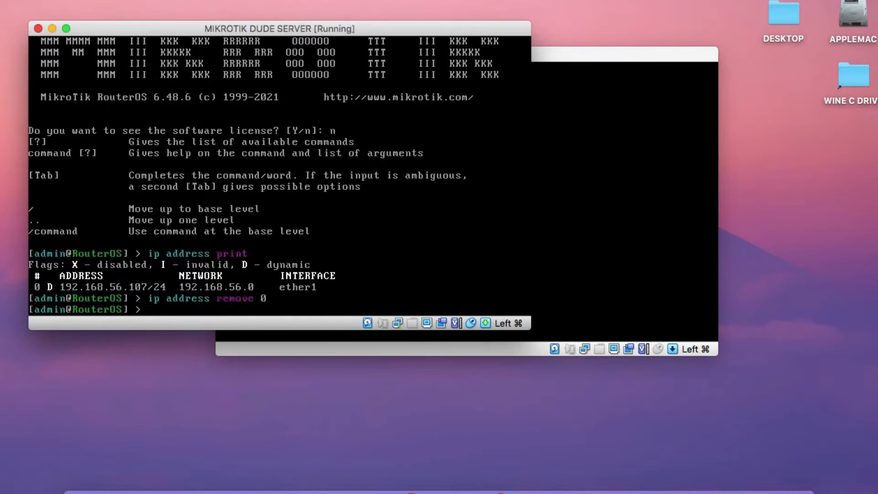
key("Return")
type("ip ")
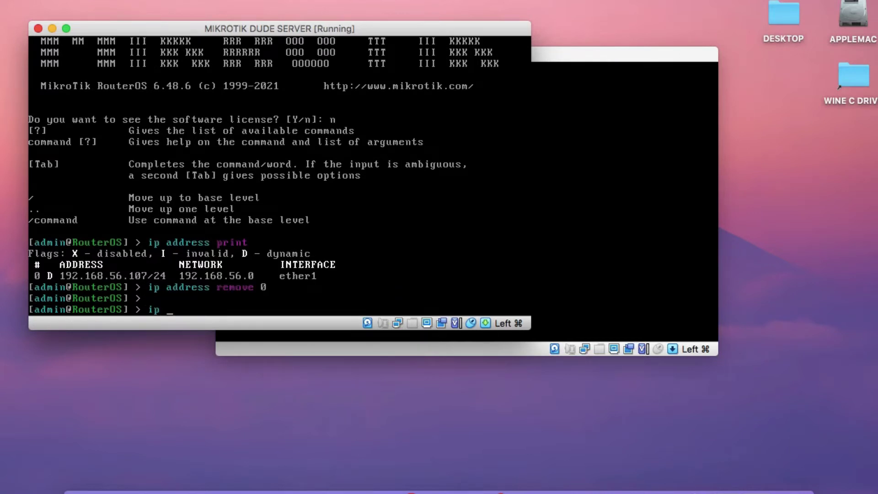
type("address")
type("add add")
key("Tab")
type("=192.")
type("1688888.56")
type(".")
type("254")
key("BackSpace")
key("BackSpace")
key("BackSpace")
key("BackSpace")
key("BackSpace")
key("BackSpace")
key("BackSpace")
key("BackSpace")
key("BackSpace")
key("BackSpace")
key("BackSpace")
key("BackSpace")
key("BackSpace")
key("BackSpace")
type("168.56.254")
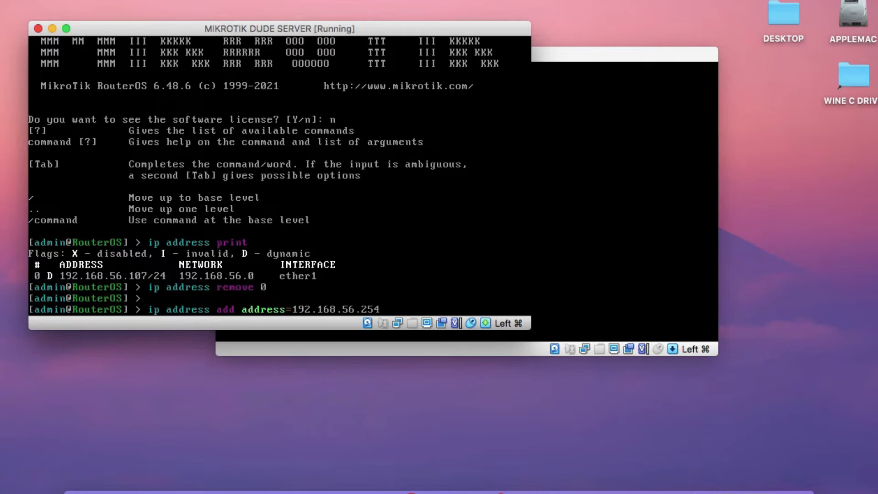
type("/24 interface")
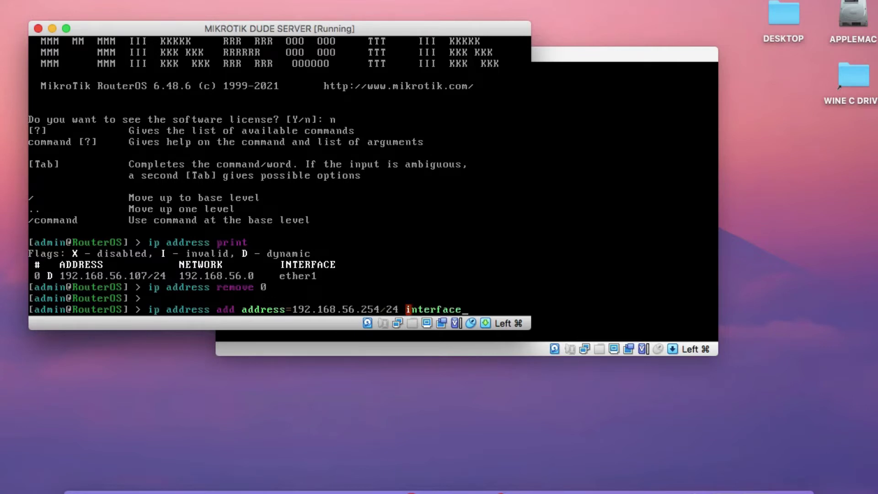
type("=ether1")
key("Return")
Run ip address print to verify the new static address.
type("ip addreeeeees")
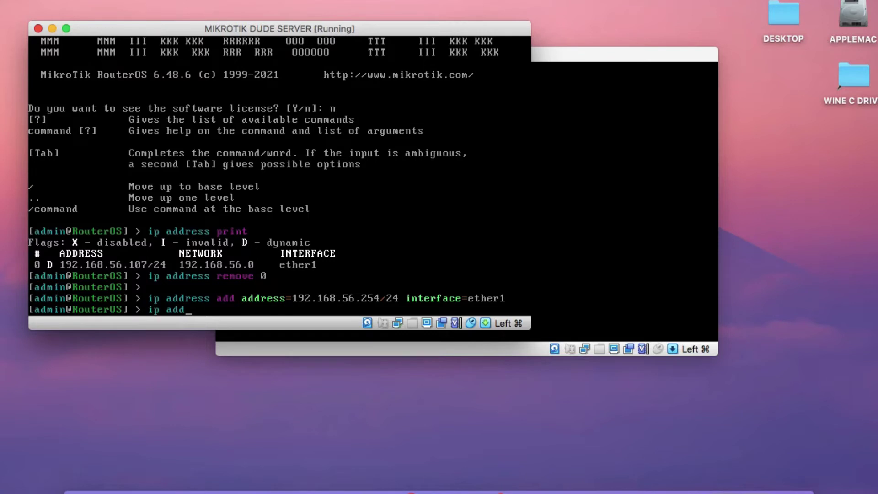
key("BackSpace")
key("BackSpace")
key("BackSpace")
key("BackSpace")
key("BackSpace")
key("BackSpace")
type("ss print")
key("Return")
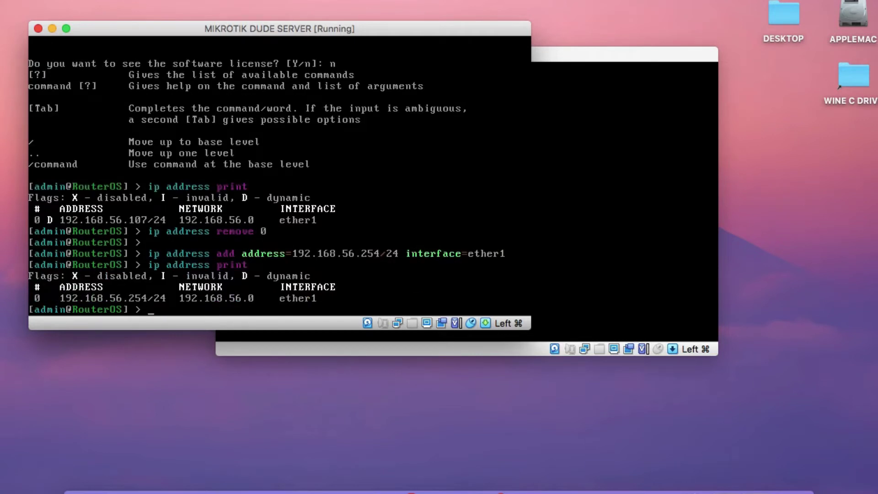
Minimize both the Dude server and MIKROTIK ROUTER console windows.
left_click(52, 29)
left_click_drag(298, 54, 118, 23)
left_click(59, 21)
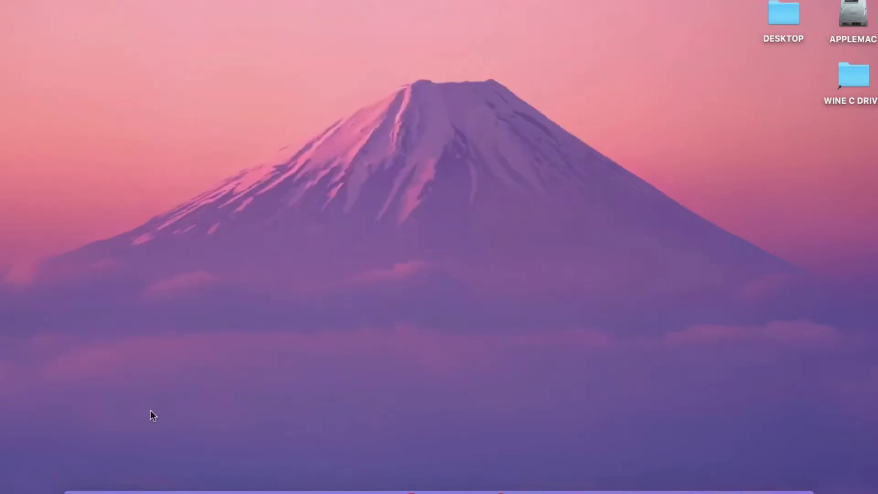
Launch winbox64.exe from the Applications folder.
left_click(79, 490)
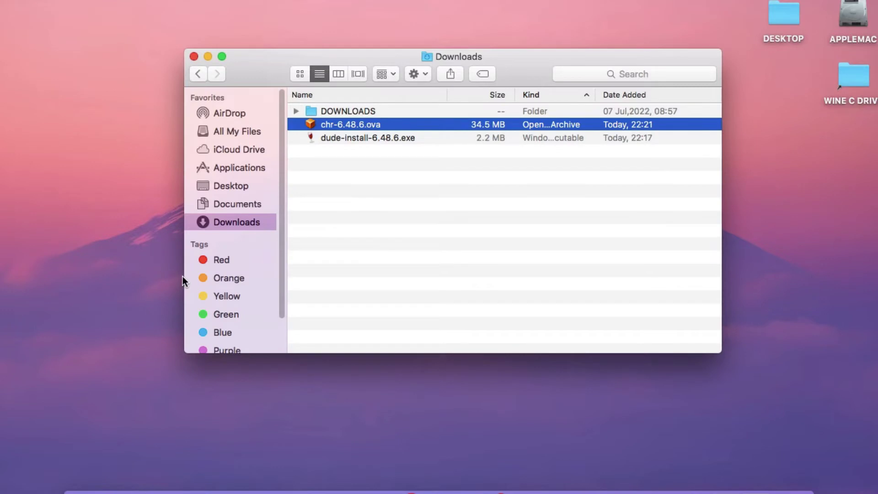
left_click(247, 165)
scroll(369, 286, "down", 5)
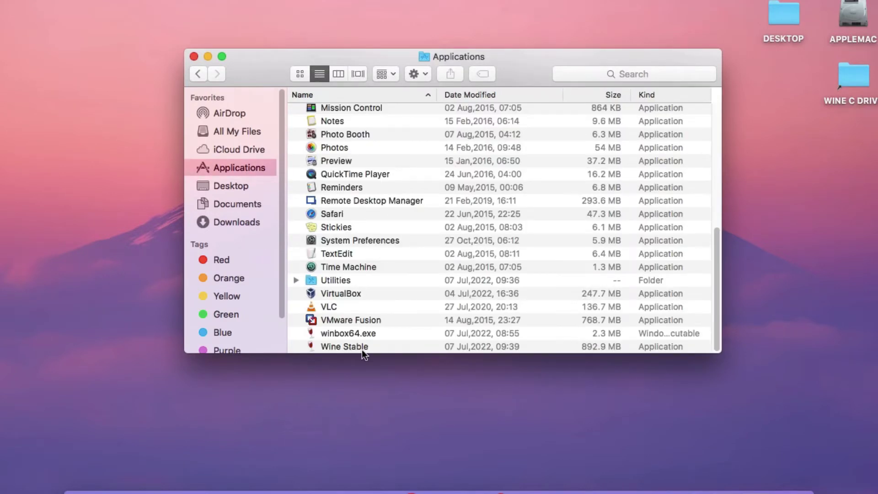
left_click(361, 334)
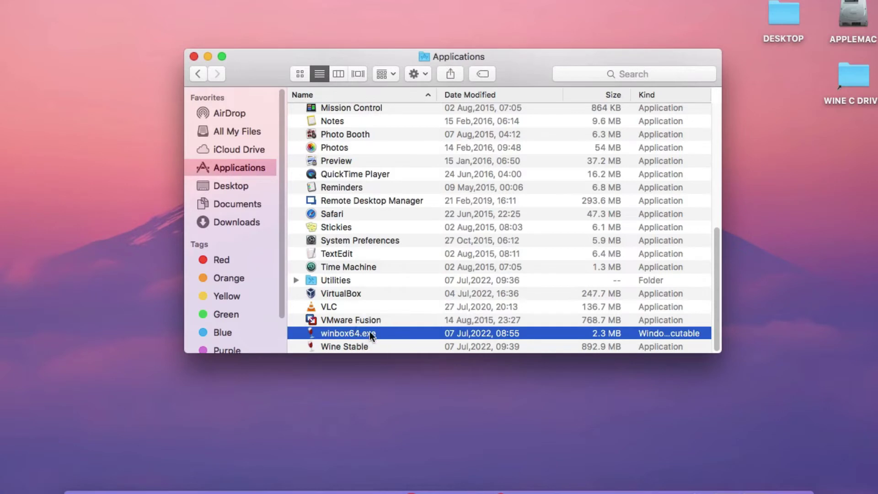
left_click(208, 56)
key("super+o")
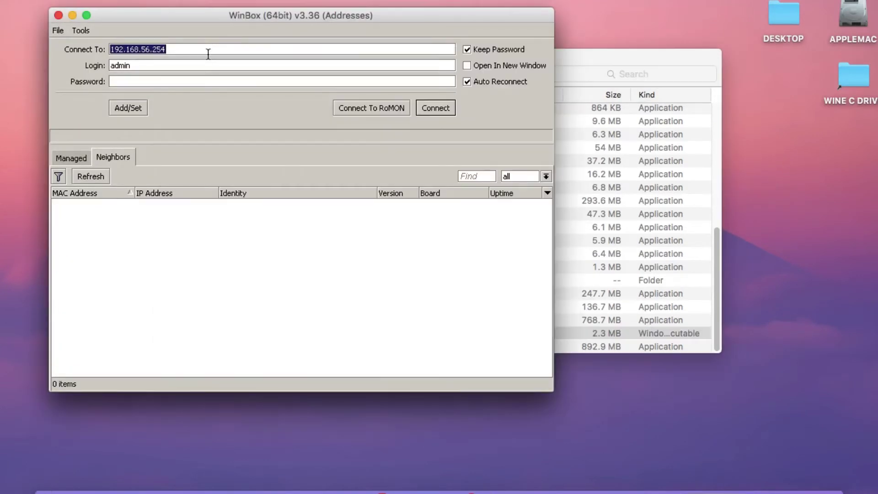
Connect WinBox to the discovered router at 192.168.56.254.
left_click(593, 62)
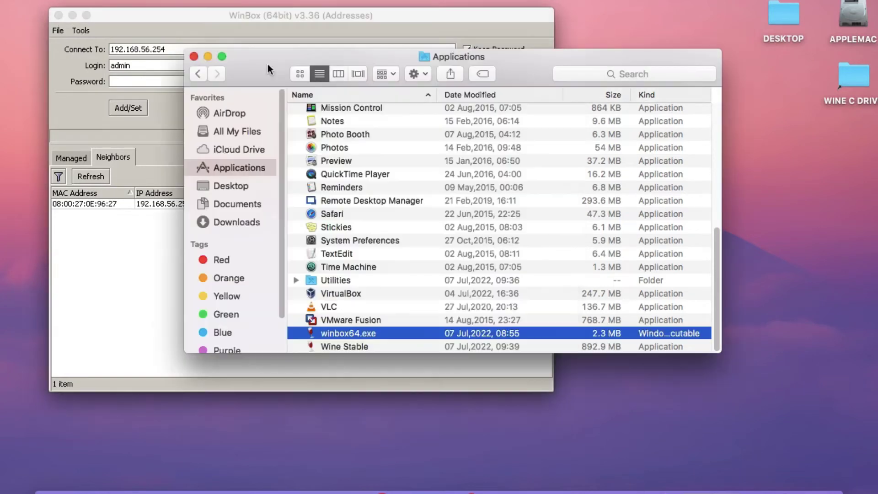
left_click(208, 56)
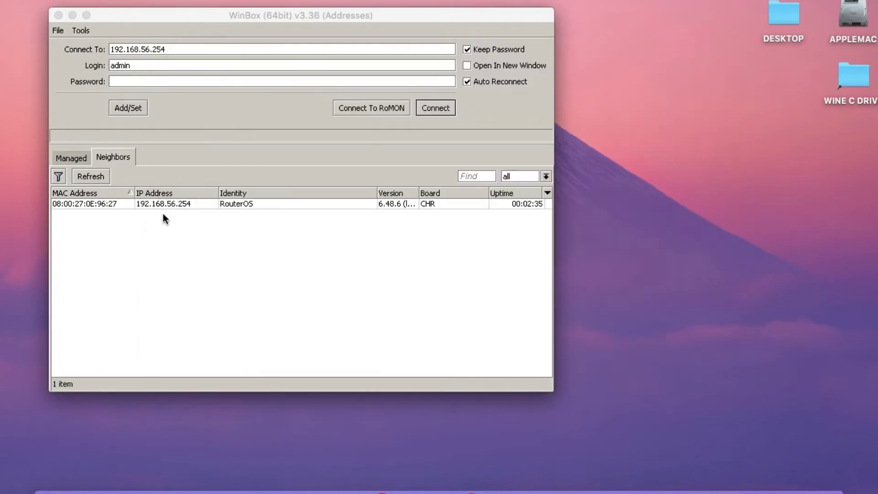
left_click(164, 208)
left_click(436, 109)
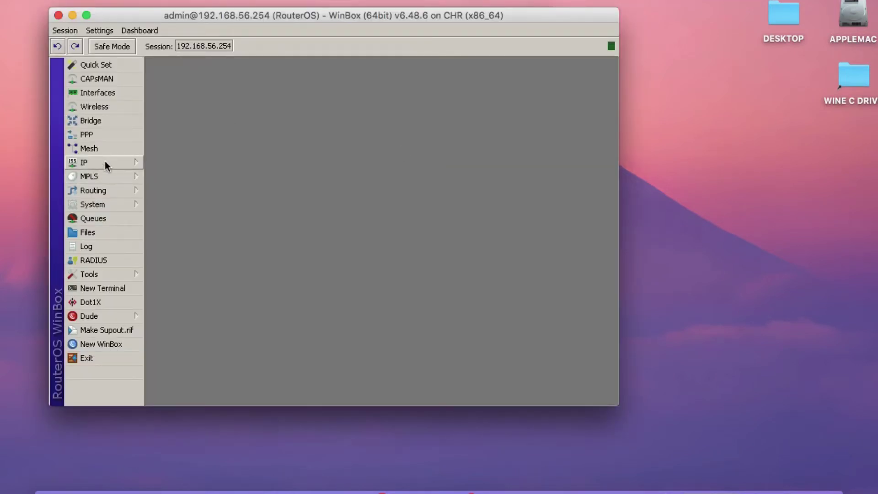
Mark the dude package for uninstall in the System package list.
left_click(102, 210)
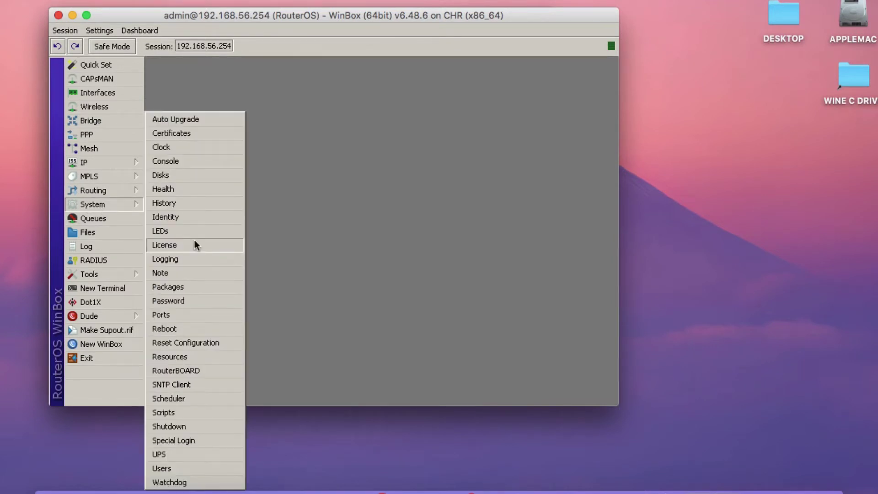
left_click(194, 240)
left_click(205, 164)
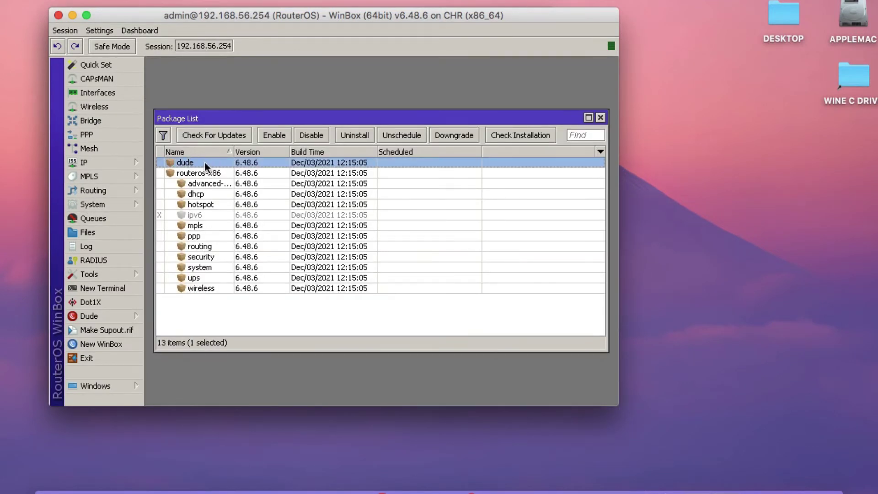
left_click(354, 136)
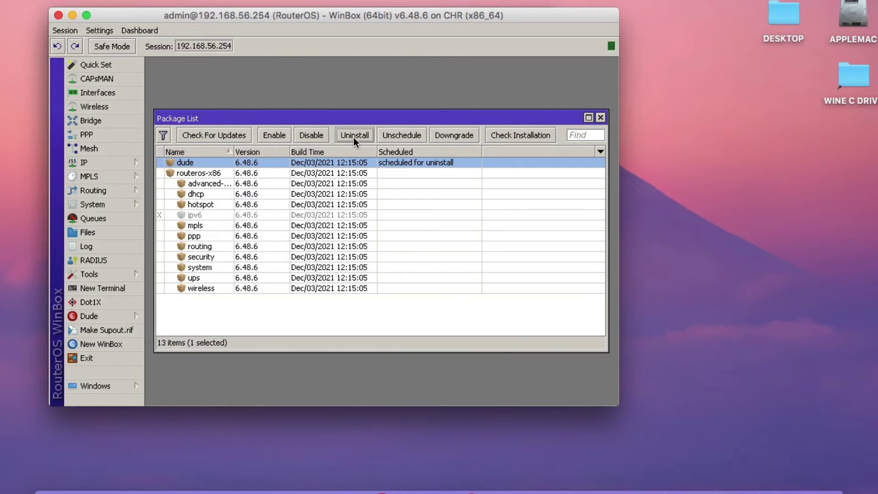
Reboot the router to apply the uninstall and reconnect WinBox.
left_click(111, 209)
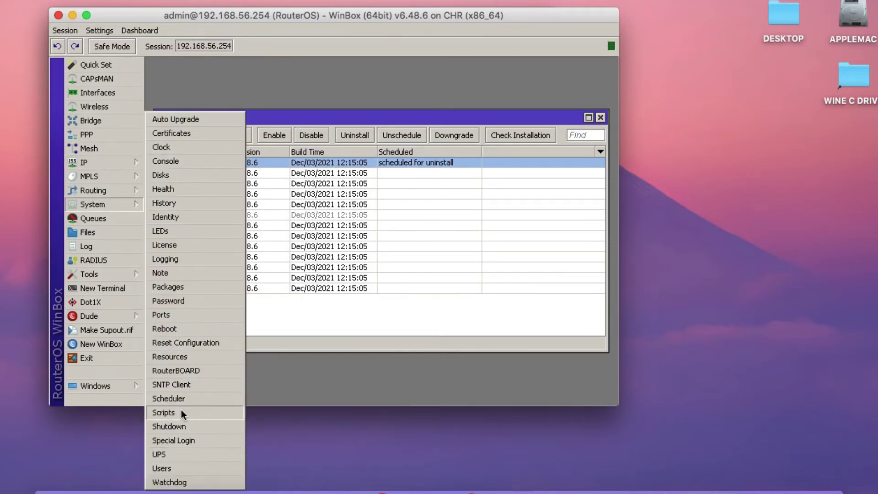
left_click(188, 328)
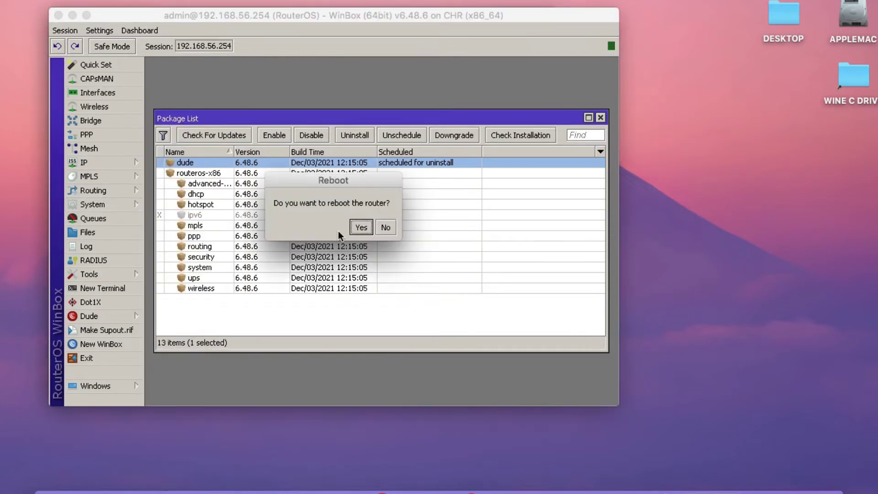
left_click(364, 226)
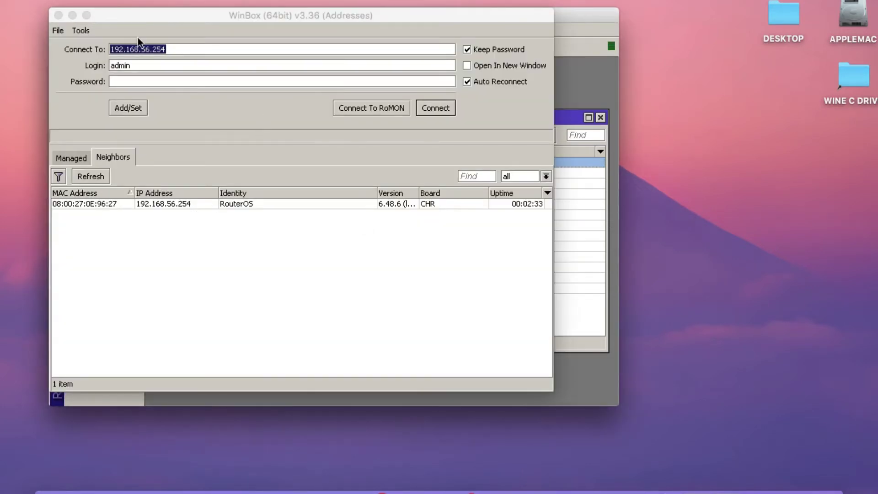
left_click(59, 17)
left_click(446, 108)
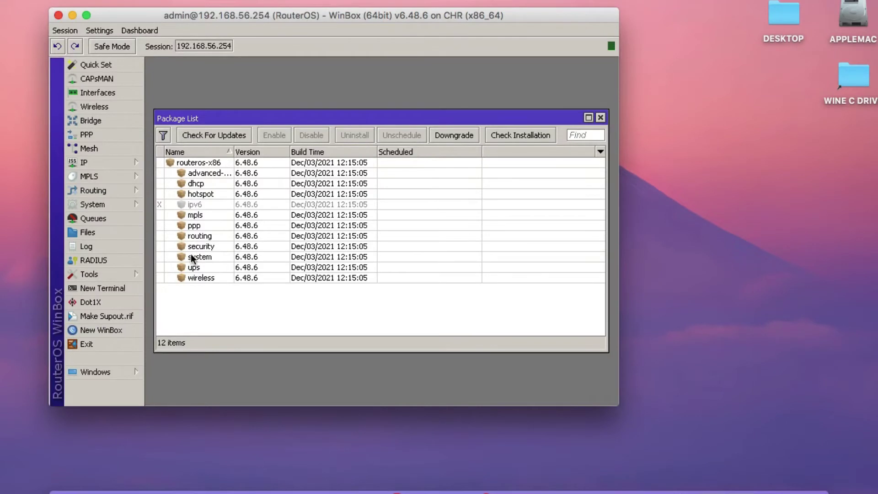
Reopen the installed package list and select the dhcp package.
left_click(601, 118)
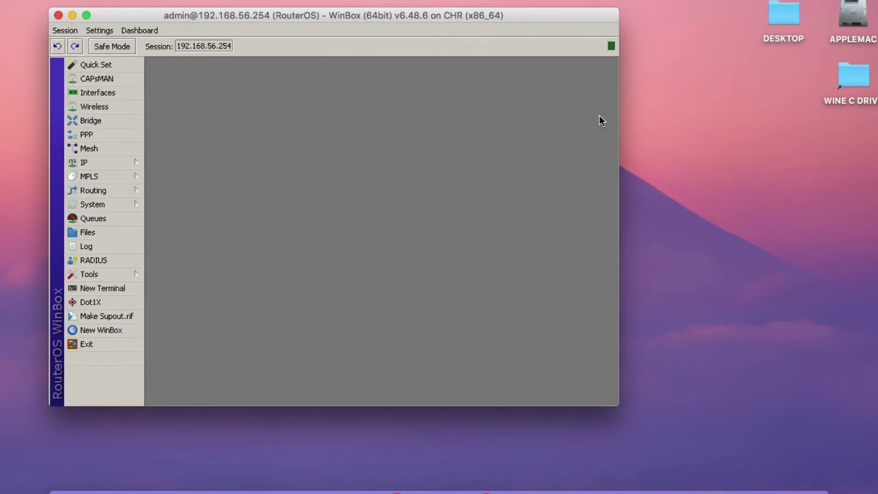
left_click(96, 163)
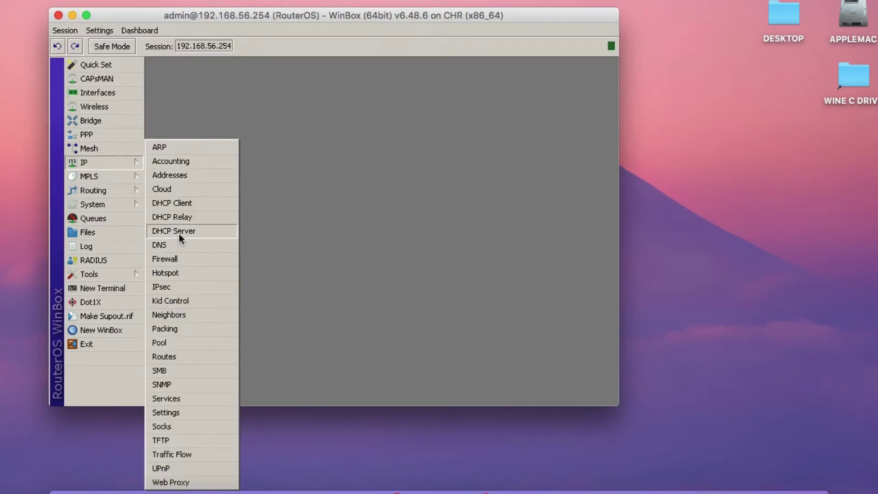
left_click(93, 204)
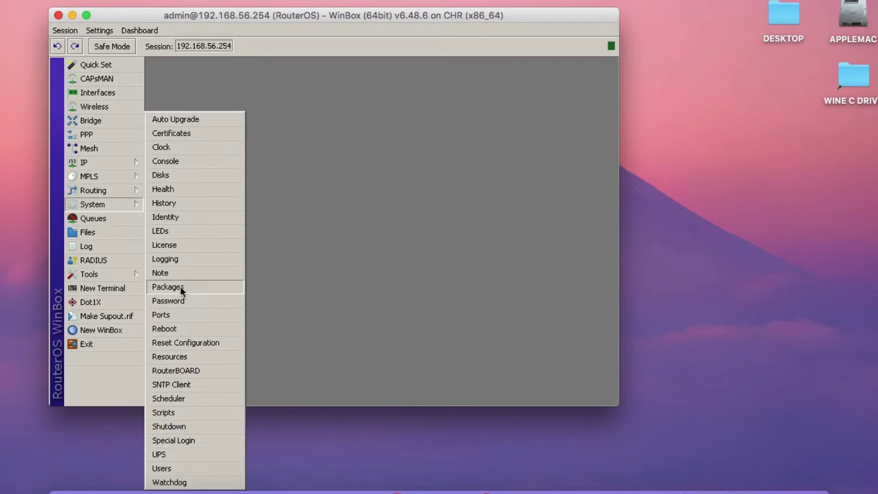
left_click(181, 287)
left_click(253, 184)
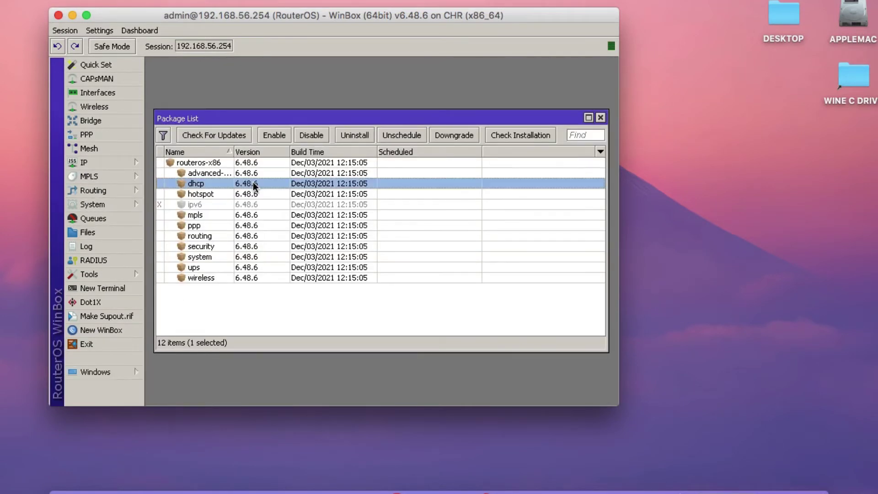
View the router's System Resources, then return to the mikrotik.com download page.
left_click(110, 204)
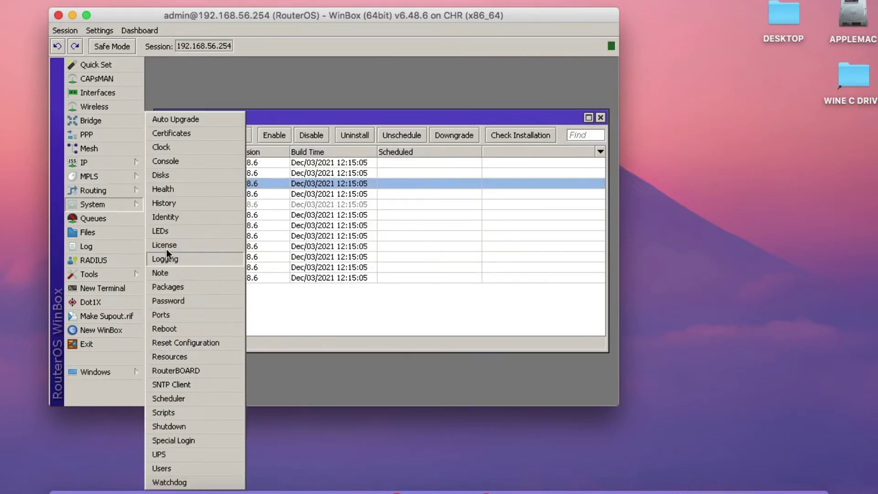
left_click(175, 356)
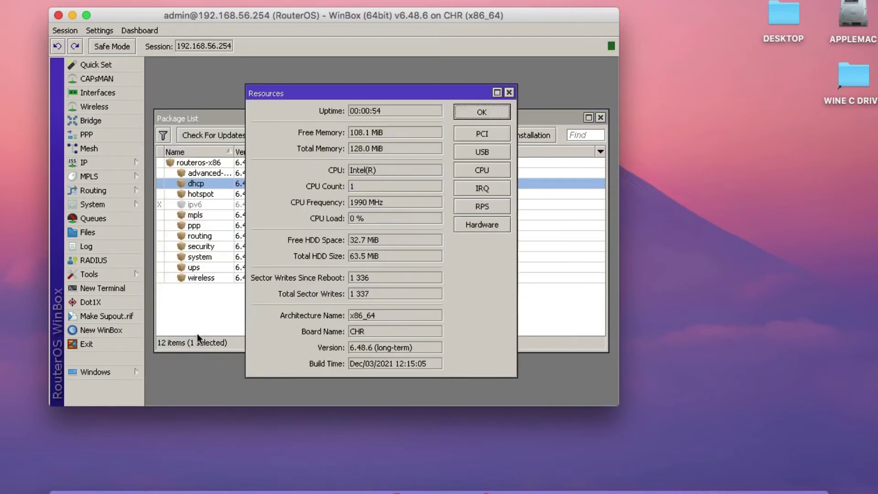
left_click(380, 316)
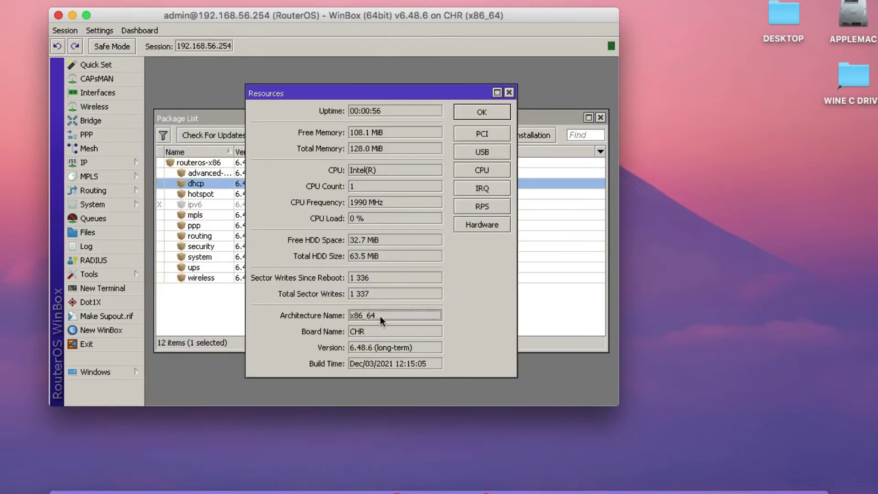
left_click(501, 489)
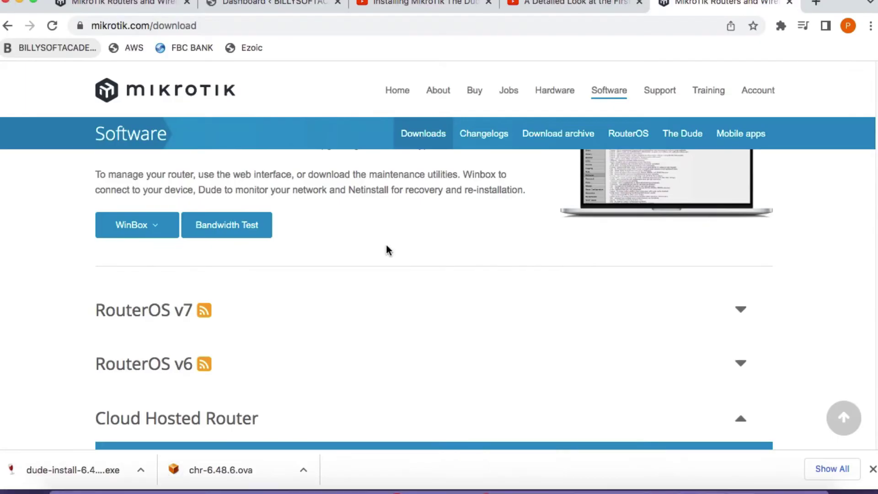
Expand the RouterOS v6 section on the MikroTik download page.
scroll(377, 239, "down", 6)
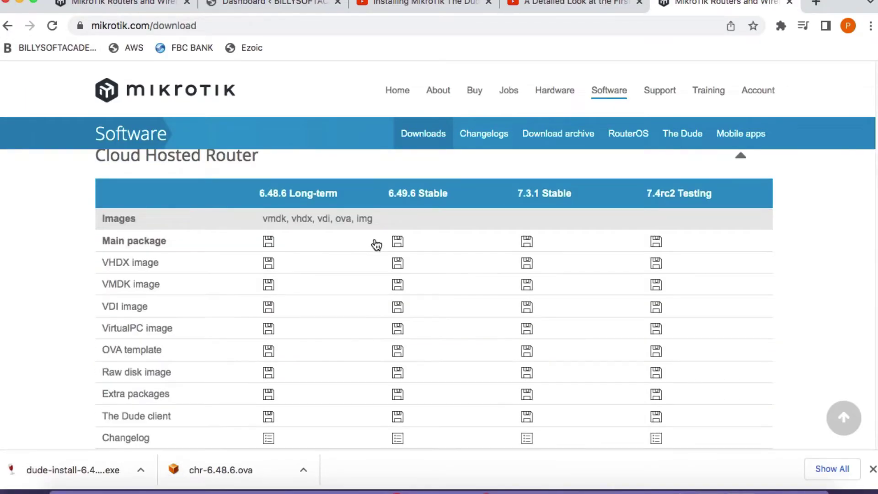
scroll(366, 247, "down", 3)
scroll(362, 256, "up", 6)
scroll(362, 259, "down", 4)
scroll(362, 259, "down", 10)
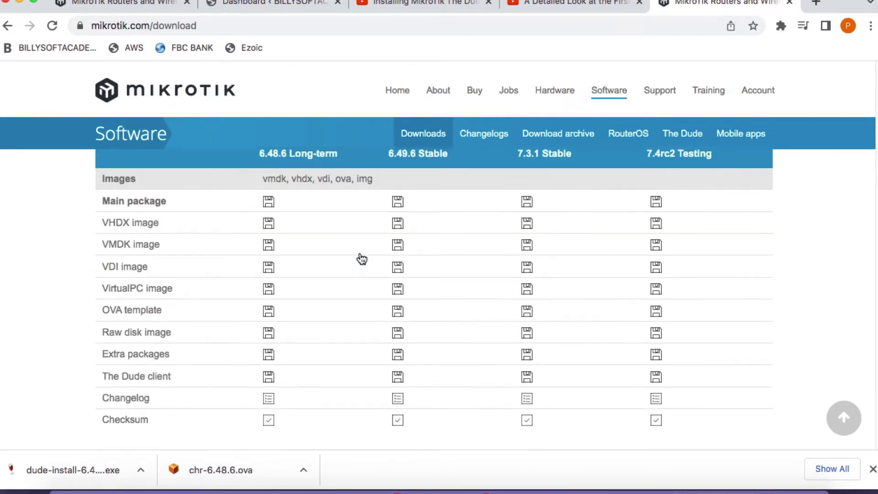
scroll(360, 257, "up", 5)
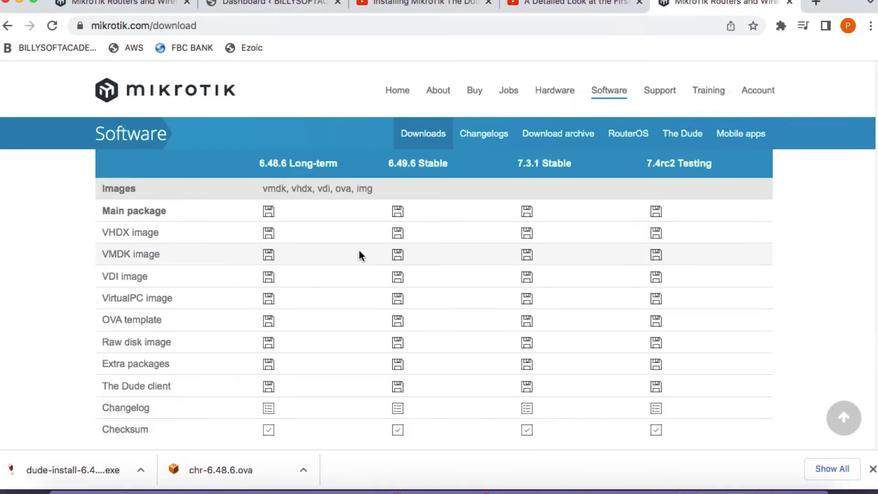
scroll(360, 255, "up", 5)
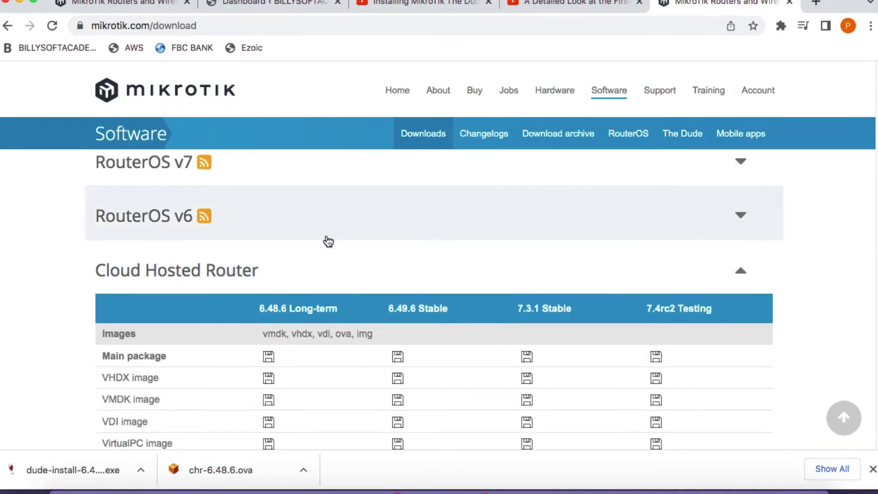
left_click(715, 212)
Download the X86 Dude server package dude-6.48.6.npk and minimize Chrome.
scroll(486, 296, "down", 4)
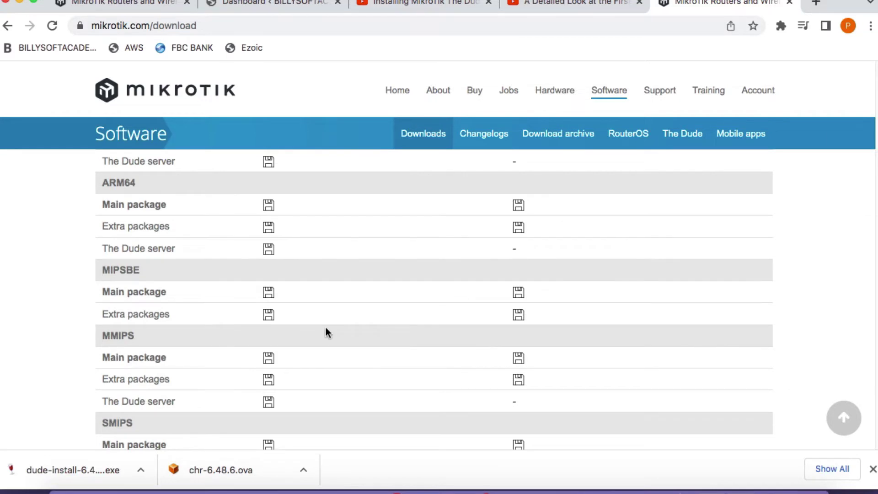
scroll(309, 320, "down", 4)
scroll(310, 322, "down", 1)
scroll(308, 320, "down", 5)
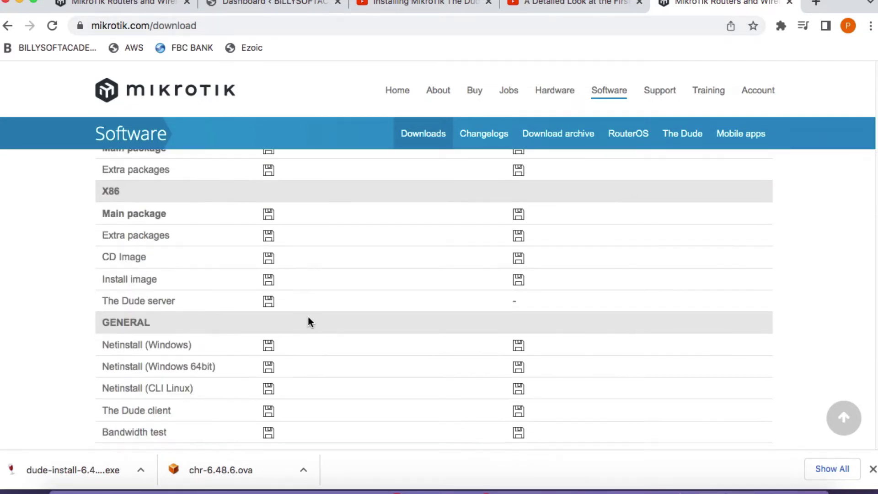
scroll(308, 320, "up", 2)
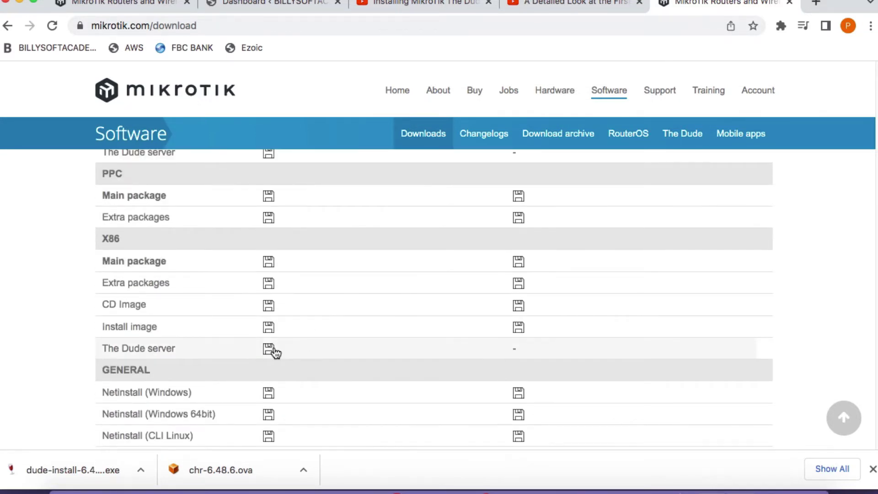
left_click(272, 349)
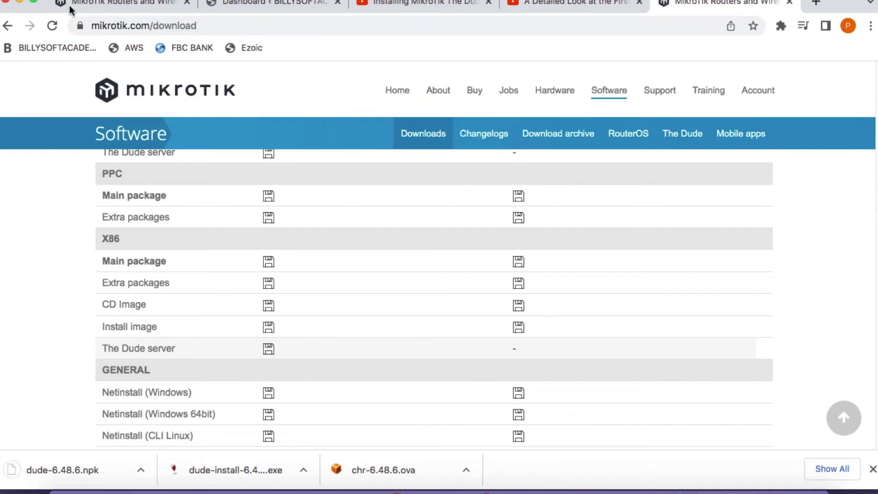
left_click(21, 5)
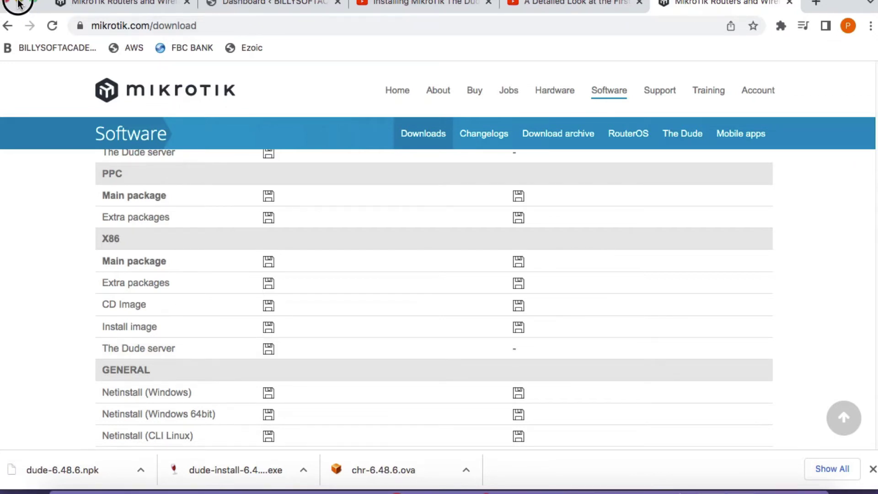
Minimize Chrome, close WinBox's Resources and package list windows, and open Finder's Downloads folder.
left_click(19, 4)
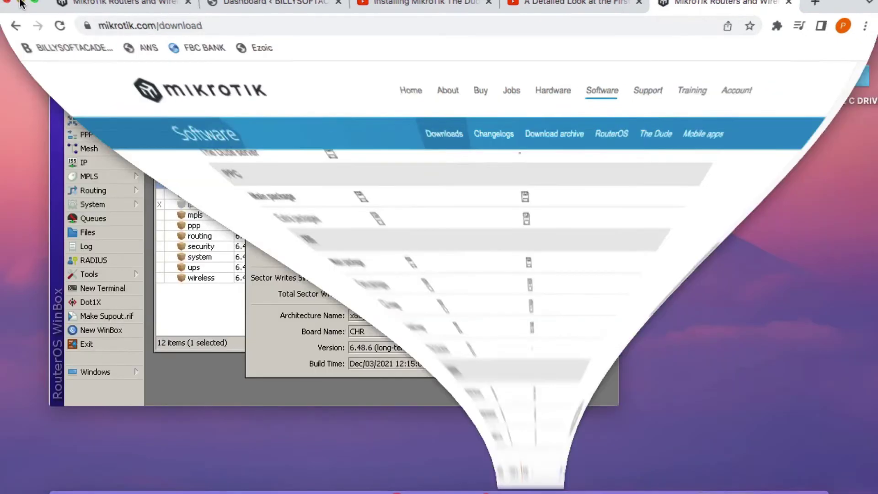
left_click(483, 113)
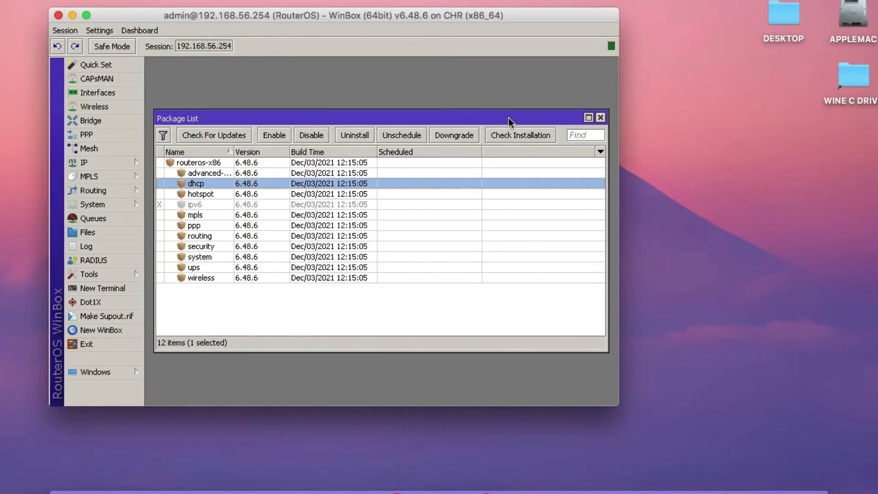
left_click(600, 117)
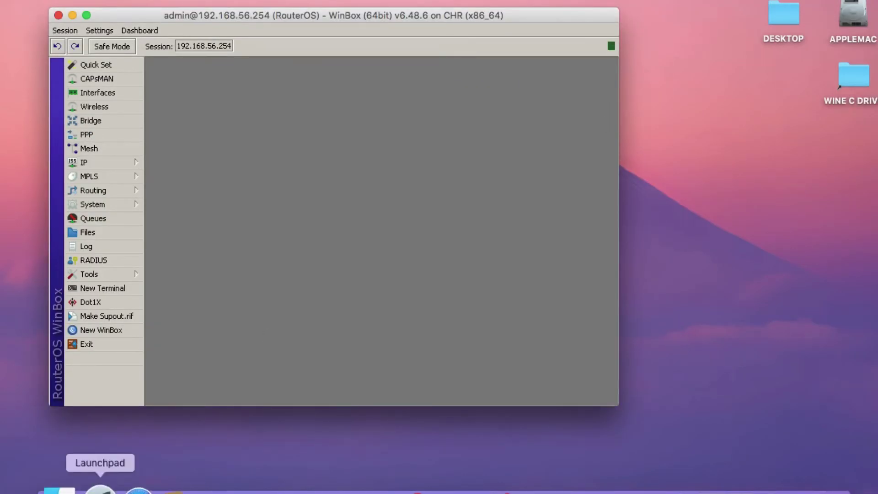
left_click(63, 486)
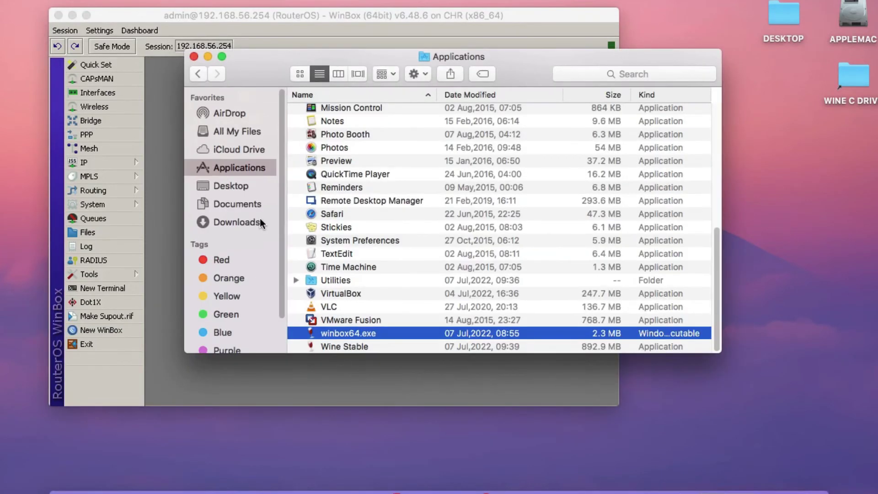
left_click(262, 219)
Preview dude-6.48.6.npk, drag it from Downloads onto the desktop, and minimize Finder.
left_click(347, 110)
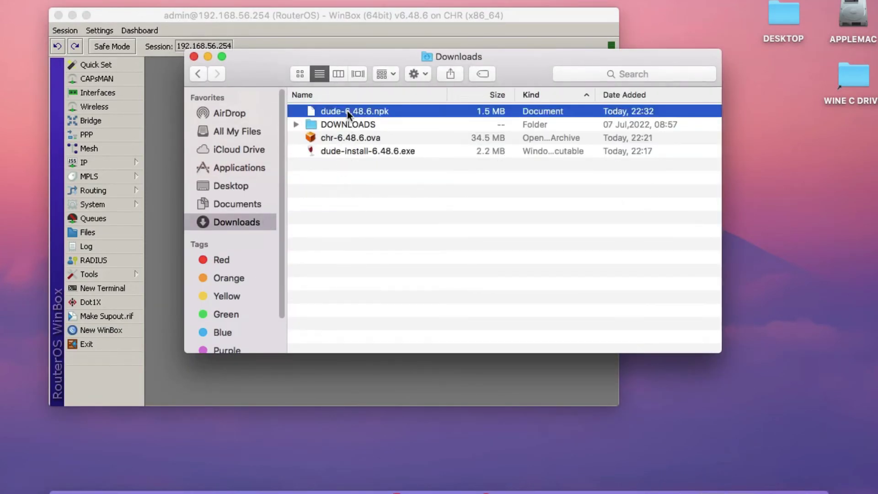
right_click(347, 111)
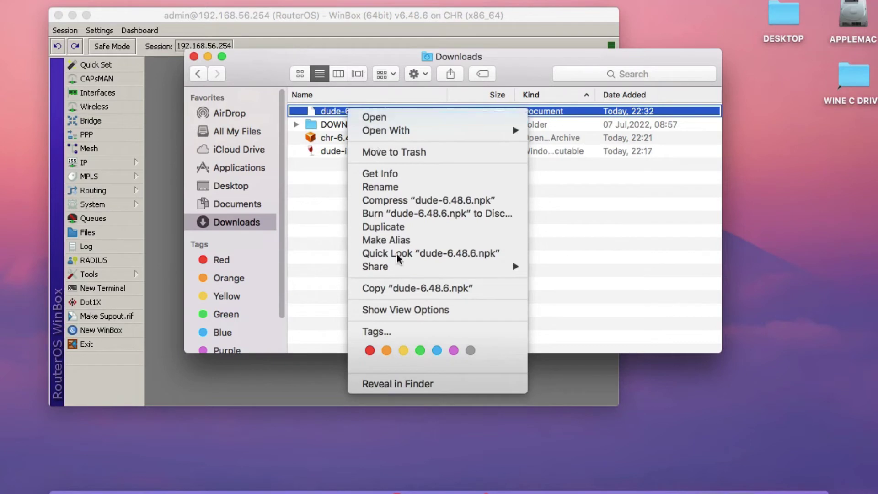
left_click(395, 253)
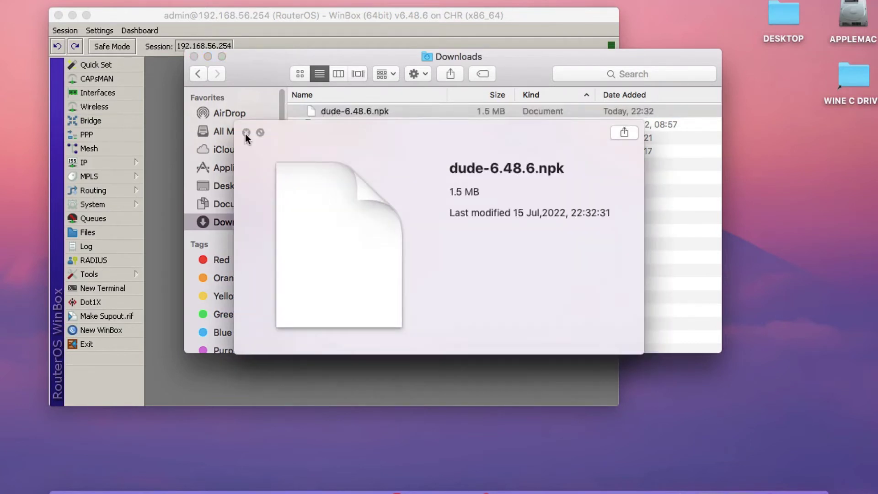
left_click(246, 133)
right_click(344, 114)
left_click(329, 113)
left_click_drag(329, 113, 789, 355)
left_click(209, 57)
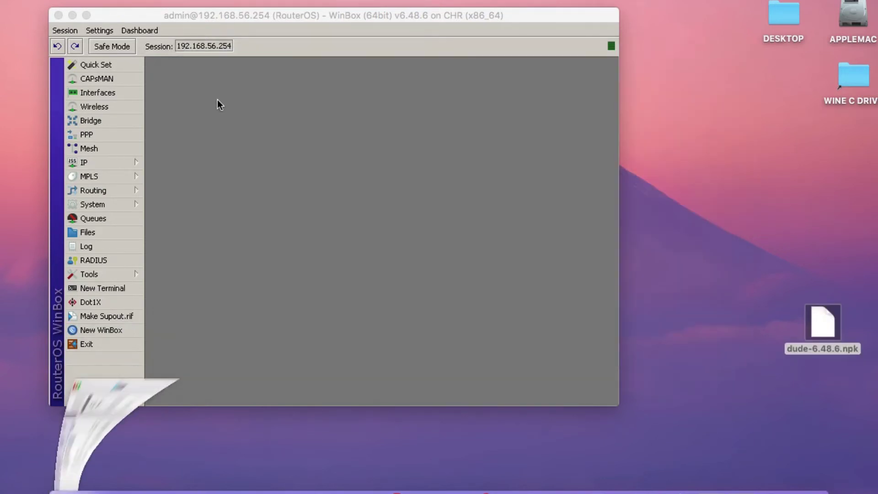
Upload dude-6.48.6.npk from the Mac desktop to the router's Files, then close the file list.
left_click(87, 233)
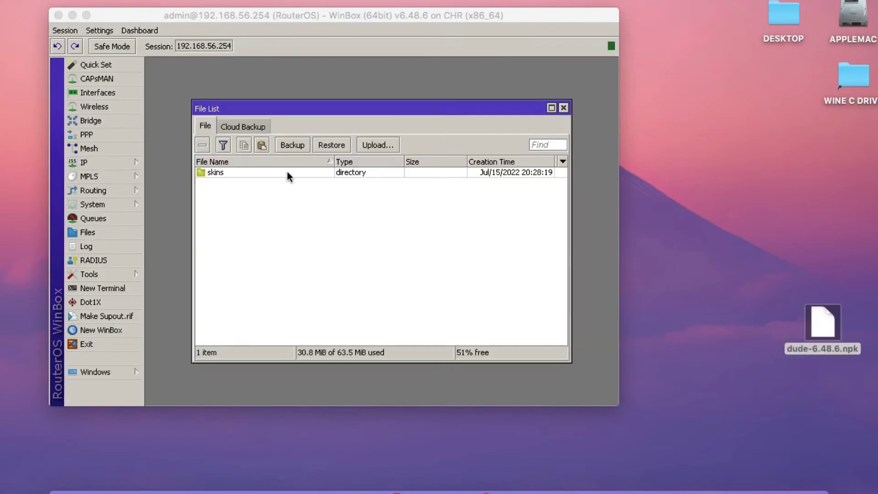
left_click(365, 147)
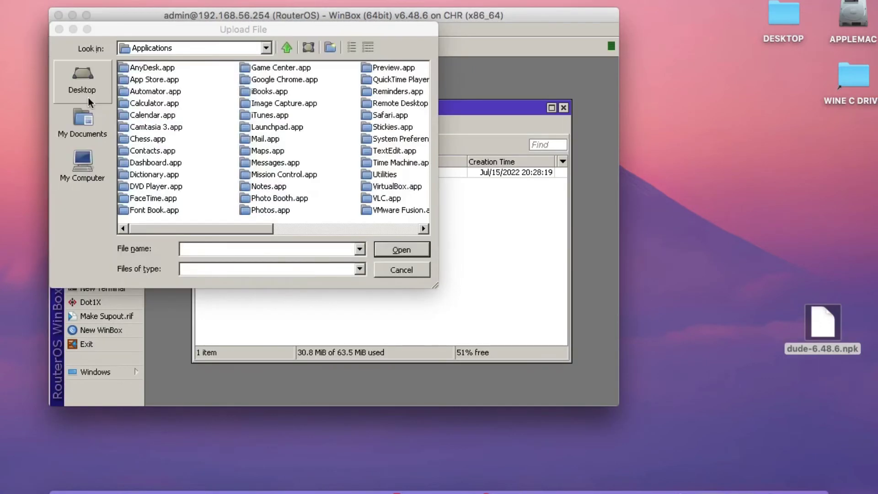
left_click(87, 97)
left_click(148, 127)
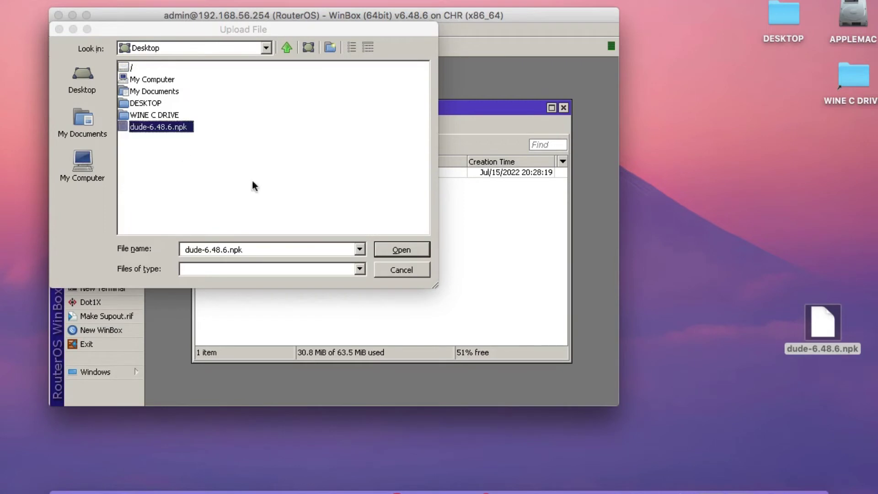
key("Return")
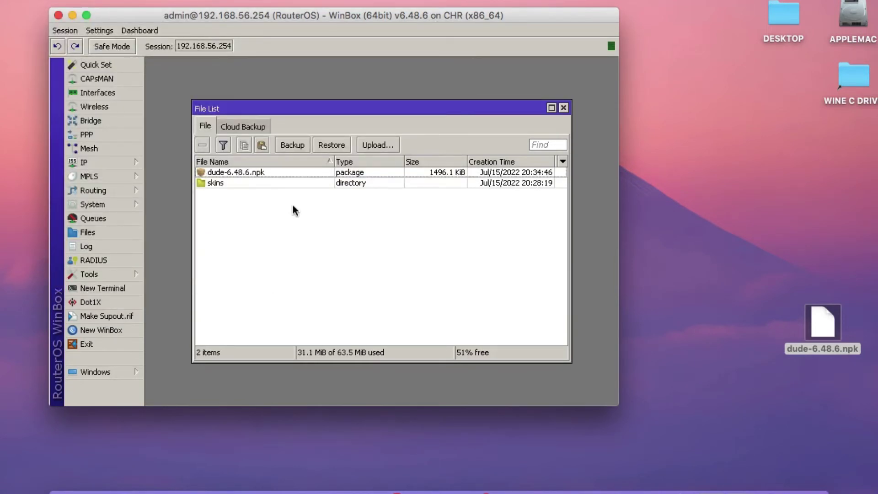
left_click(563, 108)
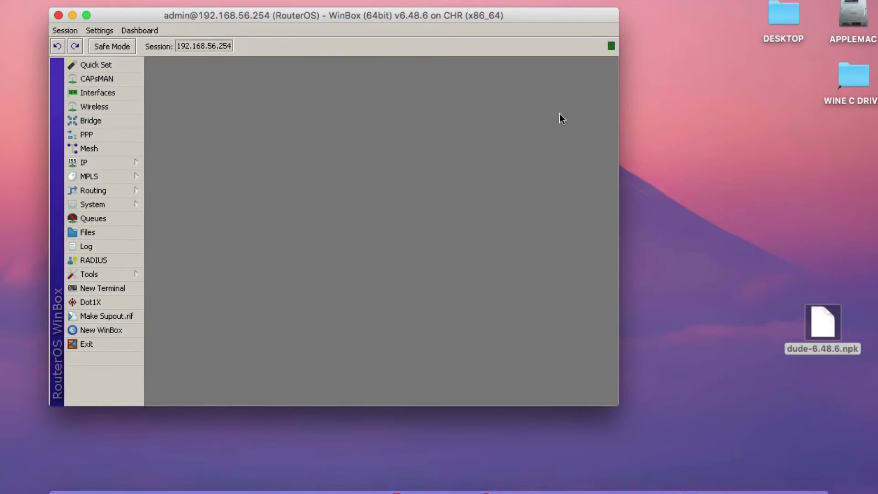
Reboot the router via System > Reboot and reconnect WinBox to 192.168.56.254.
left_click(103, 203)
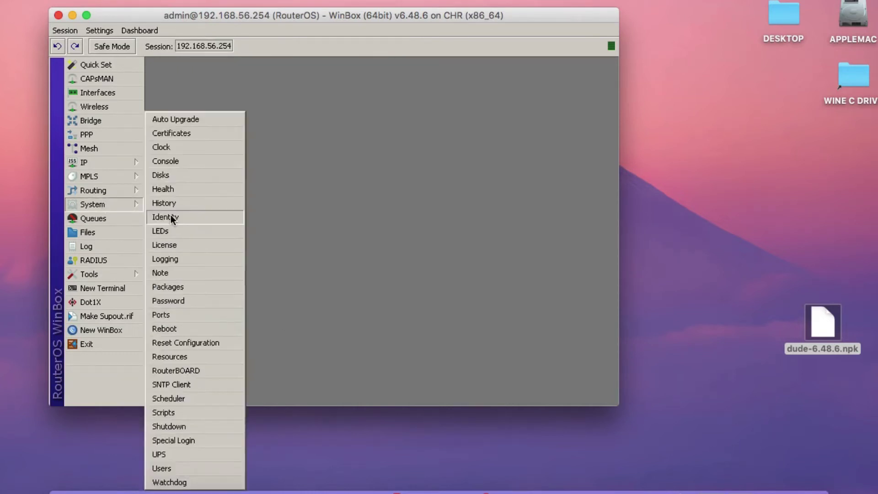
left_click(173, 329)
left_click(361, 228)
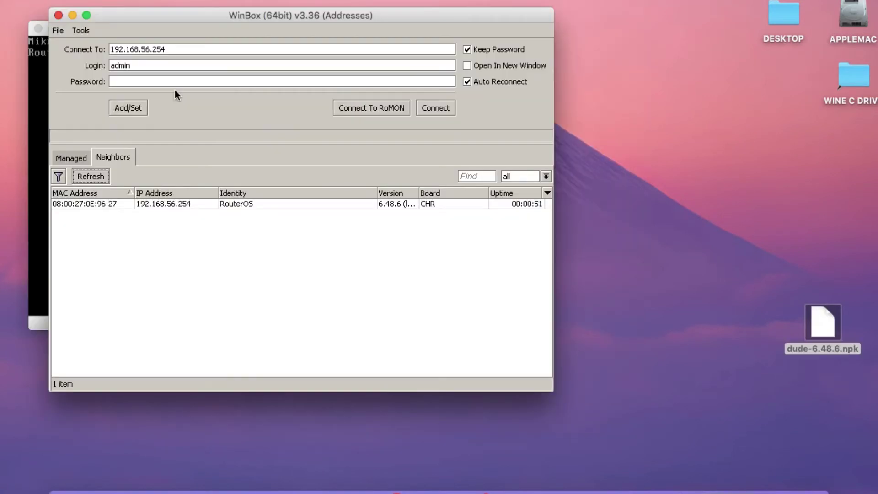
left_click(417, 108)
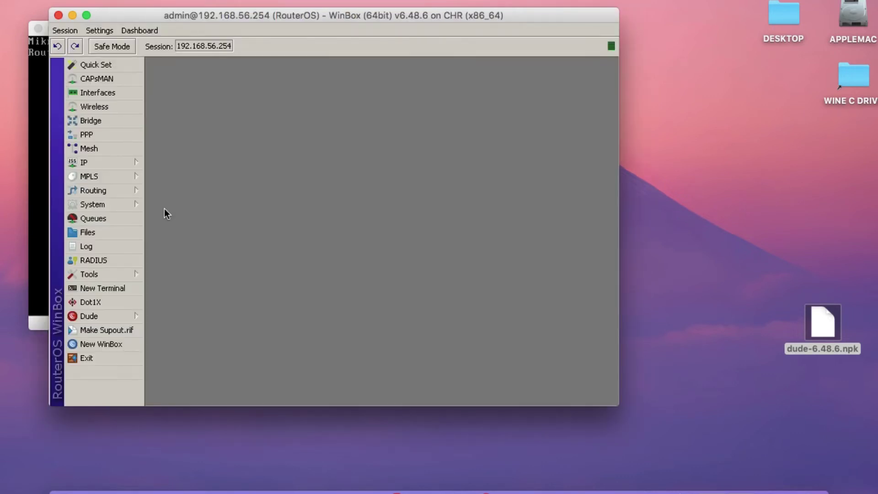
In Quick Set, make the internet address static with gateway 192.168.56.1 and DNS 8.8.8.8.
left_click(107, 69)
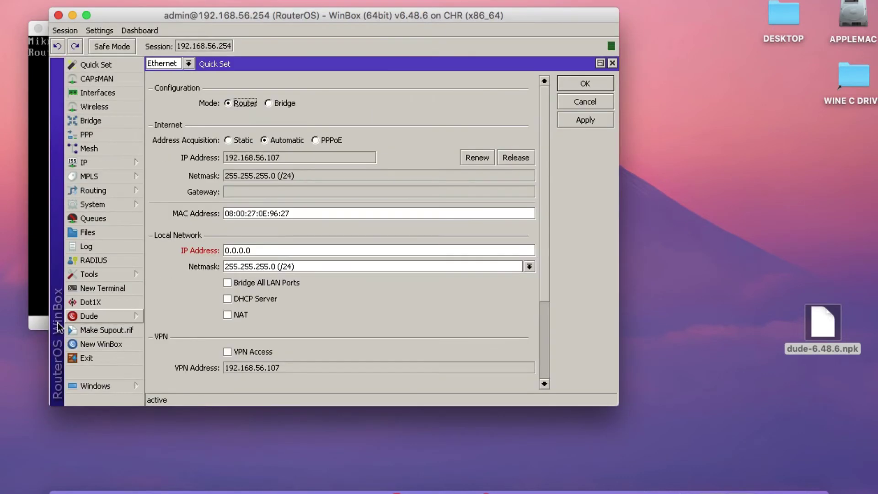
left_click(91, 316)
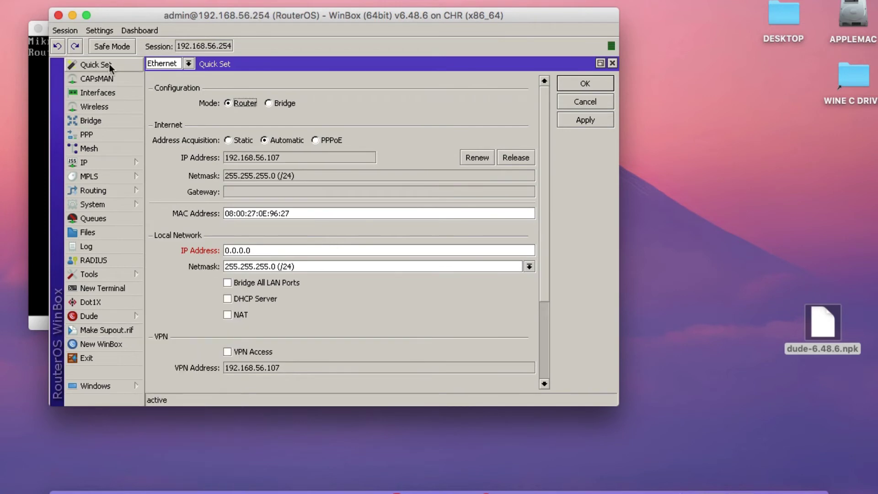
left_click(228, 140)
left_click(255, 189)
double_click(256, 192)
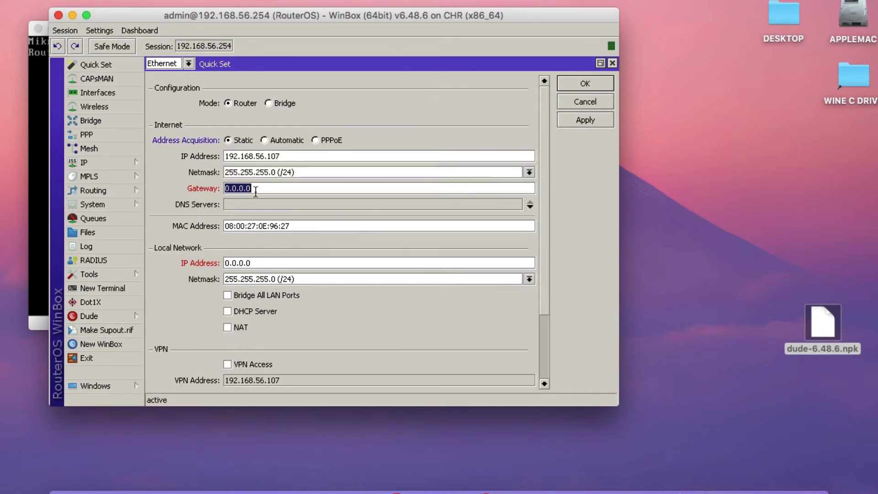
type("192.168.56.1")
key("Tab")
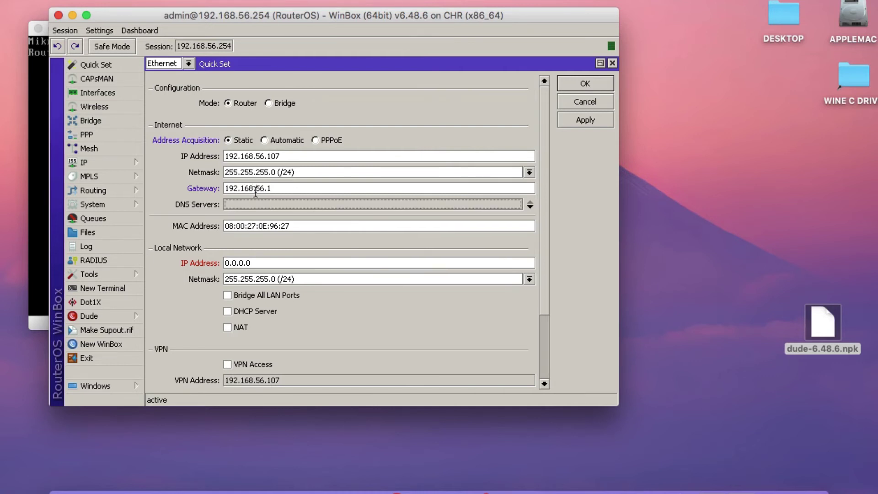
left_click(254, 201)
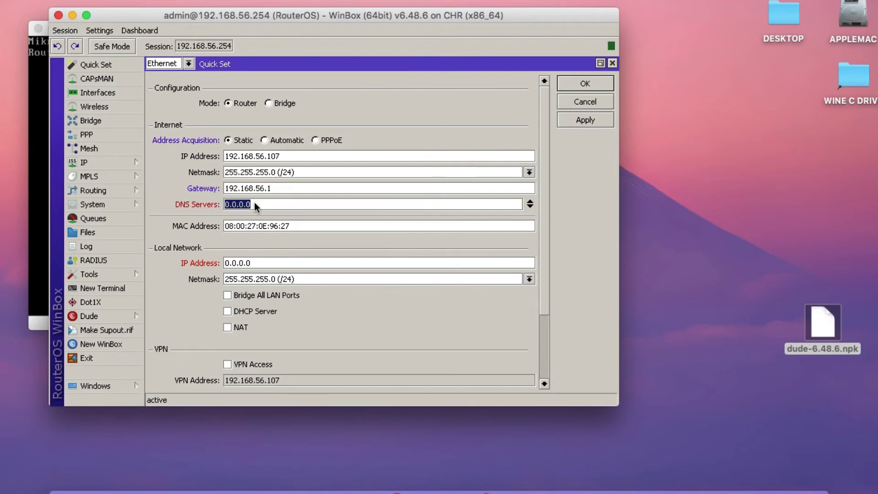
type("8.8.8.8")
Set LAN IP 192.168.10.254 with bridged ports, NAT, and DHCP range 192.168.10.10-192.168.10.100.
left_click(249, 263)
type("192.168.1")
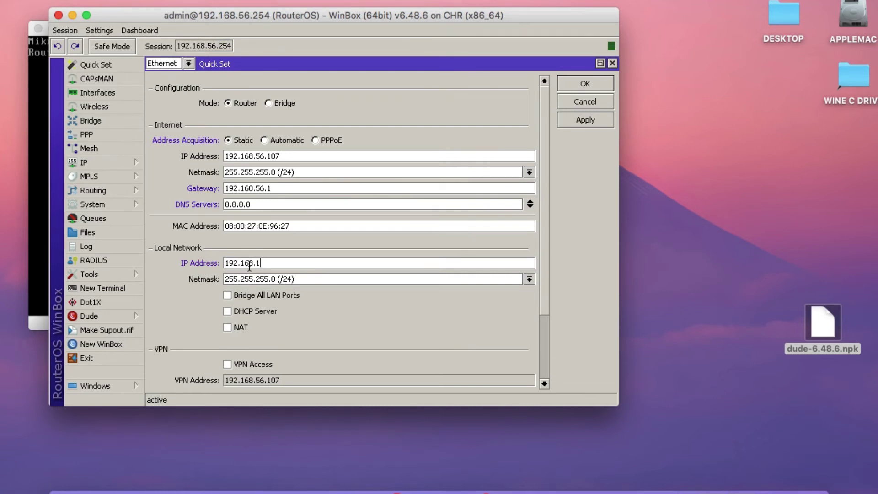
type("0.254")
left_click(227, 296)
left_click(227, 312)
left_click(228, 343)
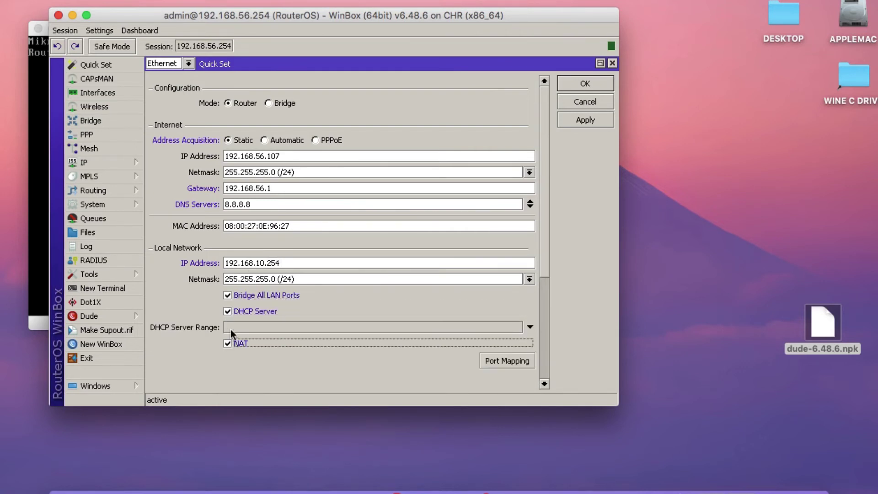
left_click(231, 329)
type("192.168.")
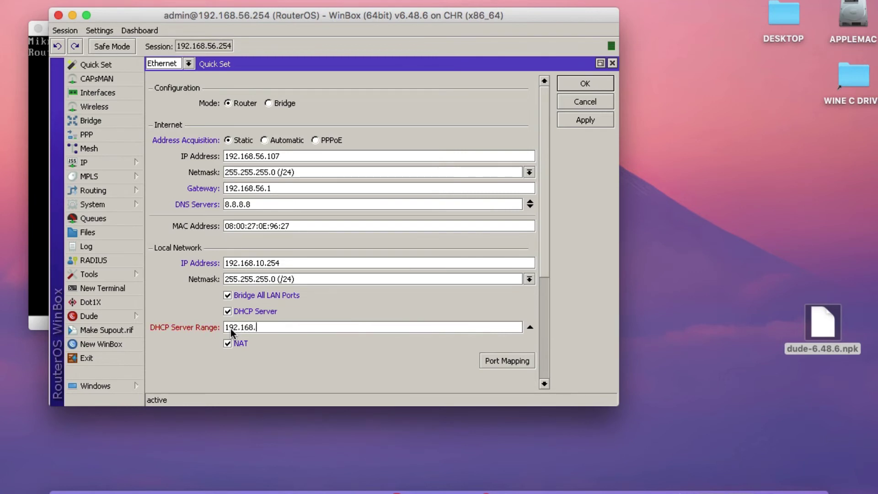
type("10.10-192.168.10.100")
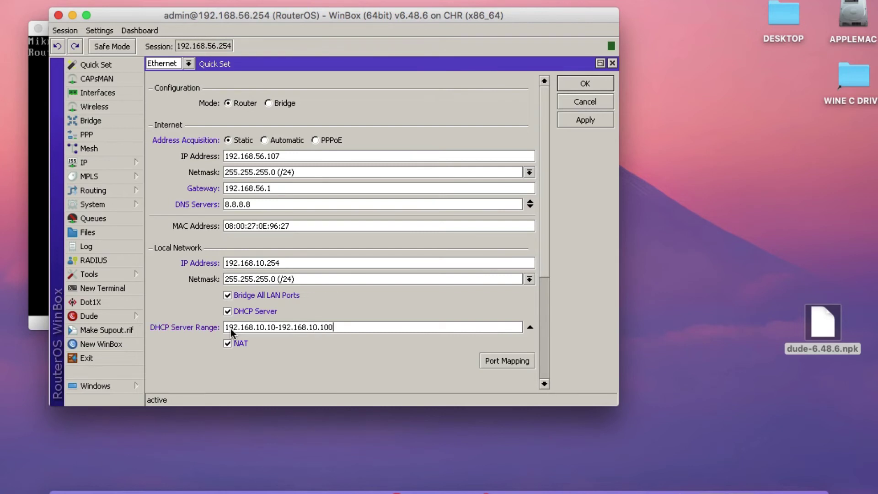
Change the internet IP address ending to 192.168.56.254 and apply the network settings.
left_click(332, 157)
key("BackSpace")
key("BackSpace")
key("BackSpace")
type("254")
left_click(583, 122)
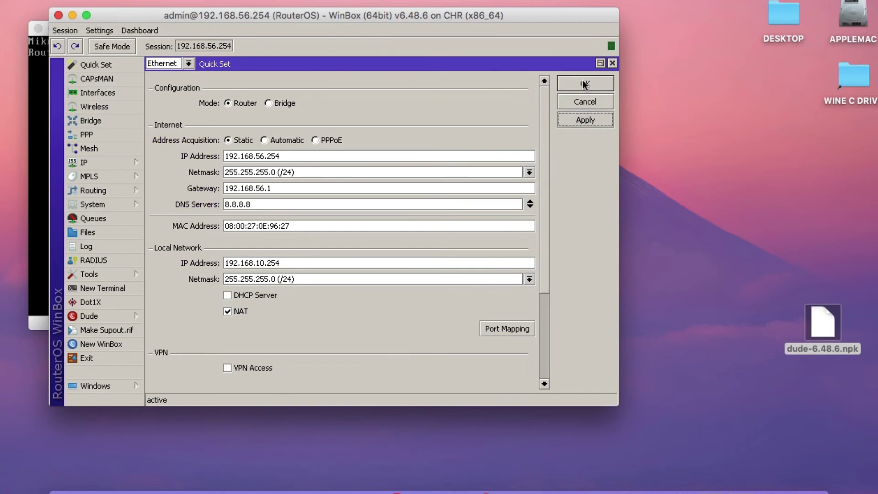
Rename the router identity to MIKROTIK DUDE SERVER, apply it, and close Quick Set.
scroll(238, 330, "down", 3)
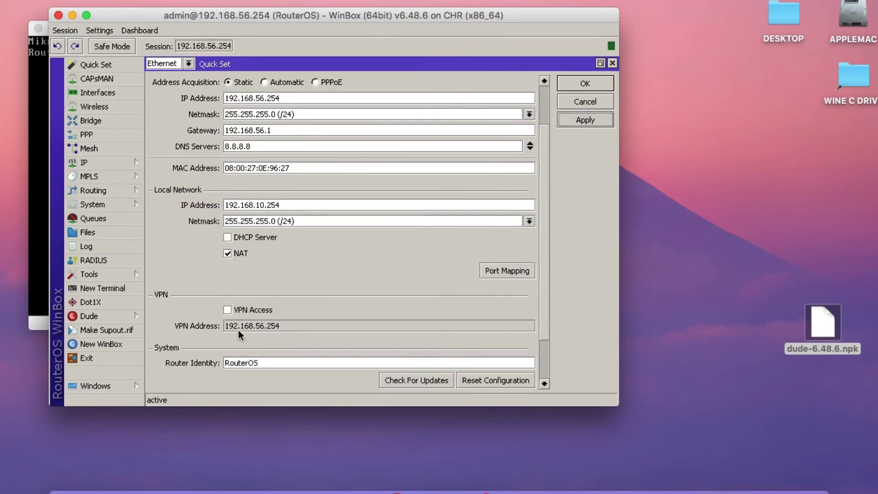
double_click(255, 362)
type("MIKROTIK DUDE SERVER")
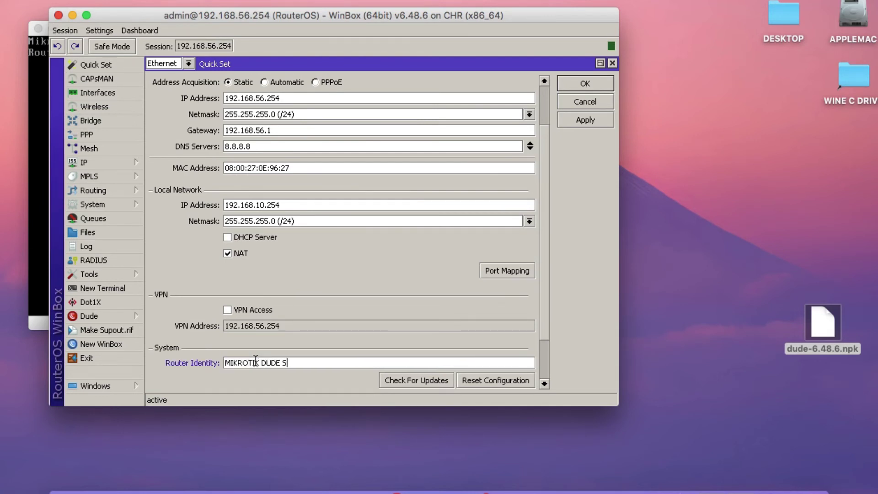
left_click(585, 120)
left_click(594, 84)
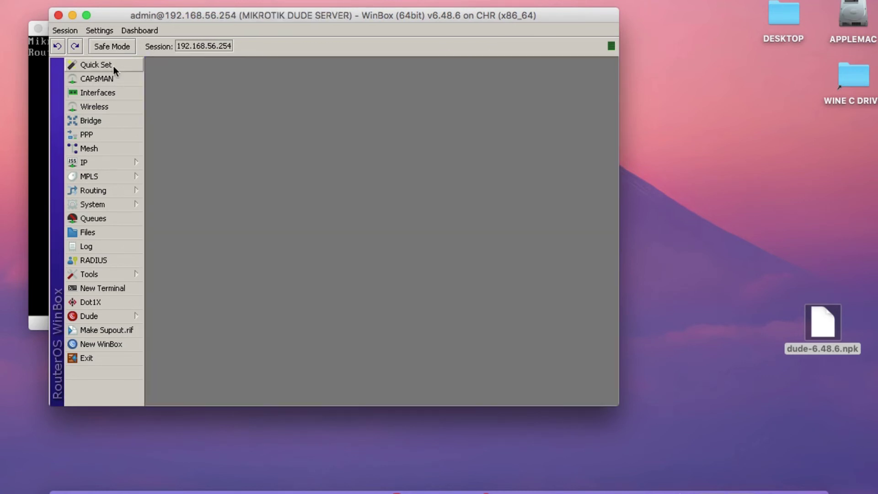
Log into the MIKROTIK DUDE SERVER console as admin and run ip address print.
left_click(40, 103)
type("admin")
key("Return")
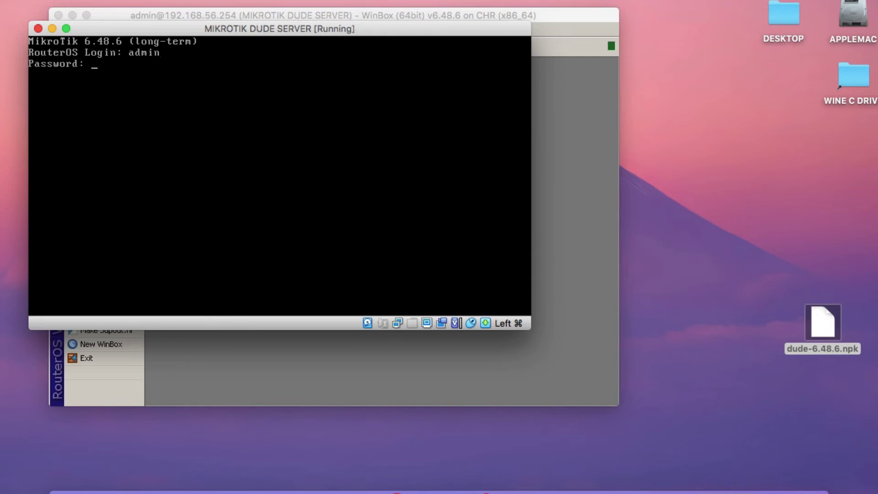
key("Return")
type("ip address")
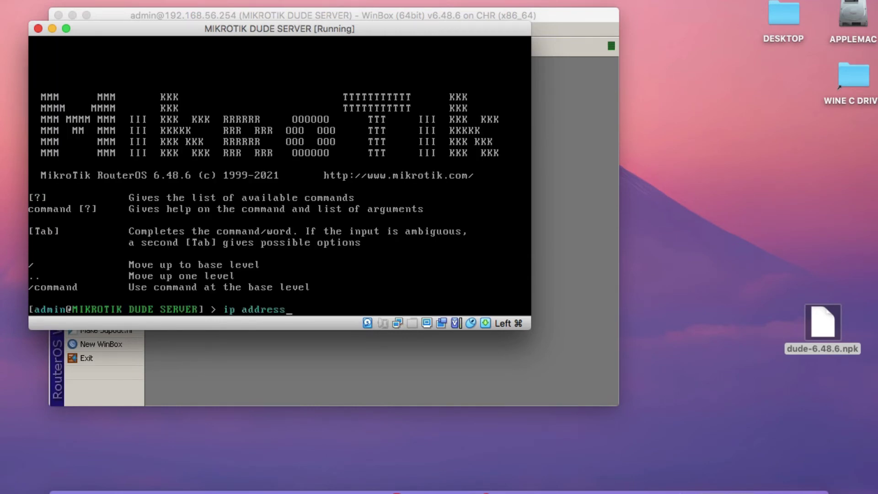
type(" print")
key("Return")
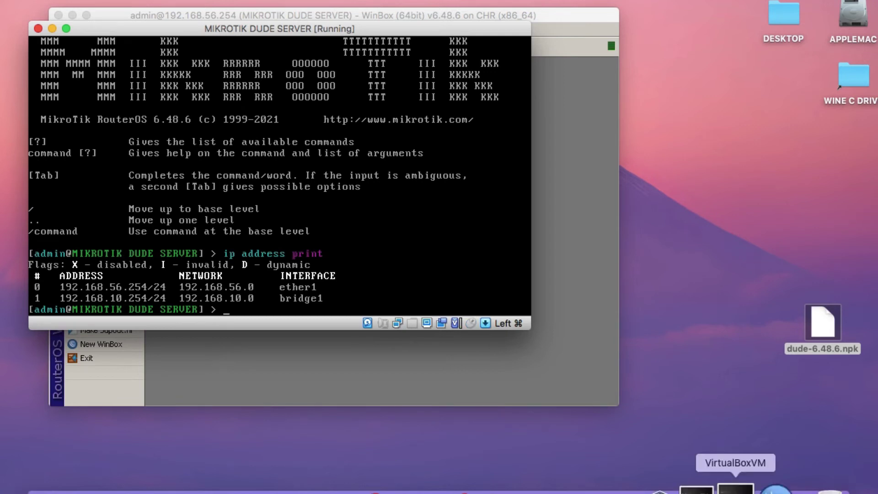
Log into the MIKROTIK ROUTER console as admin, decline the license, and run ip address print.
left_click(740, 489)
left_click(146, 114)
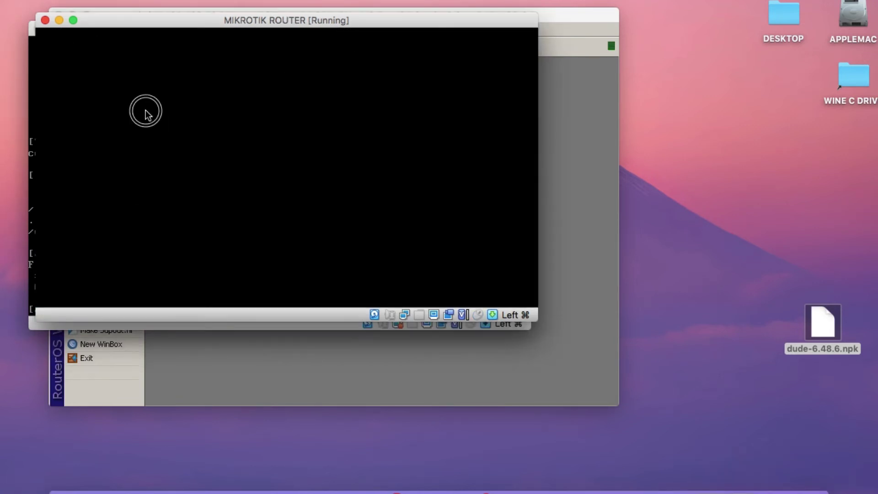
key("Return")
type("admin")
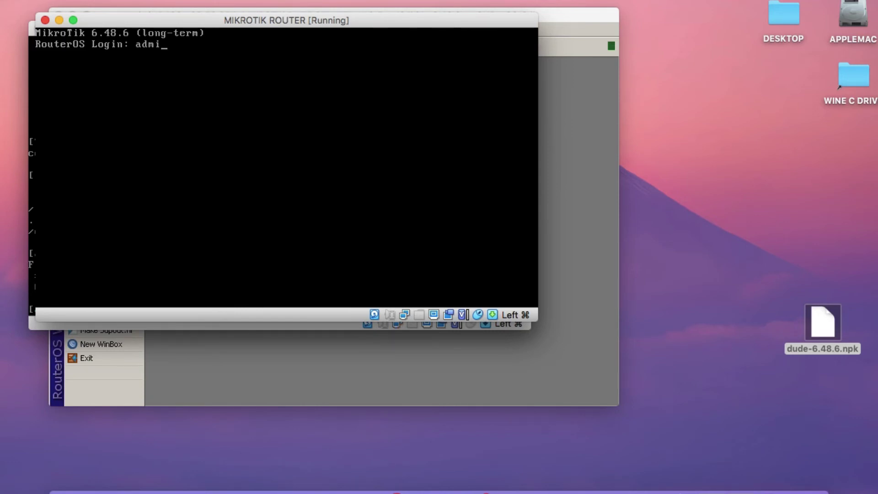
key("Return")
key("Return")
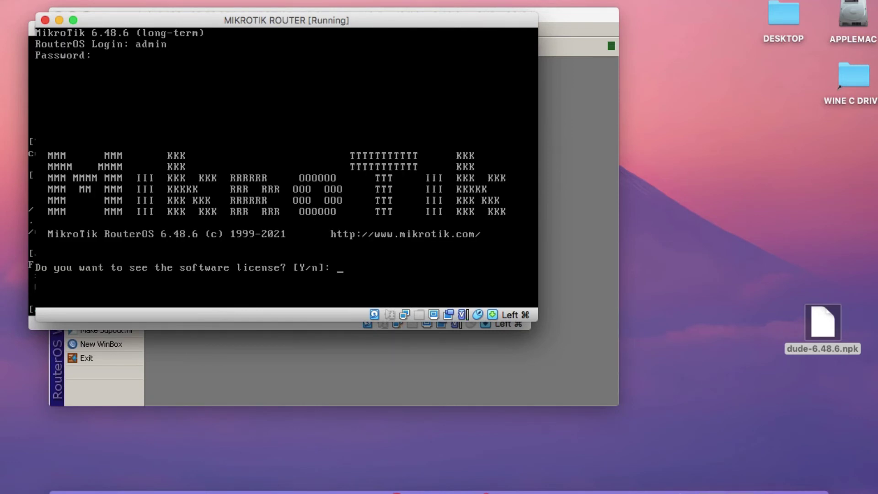
type("n")
key("Return")
key("Return")
type("i")
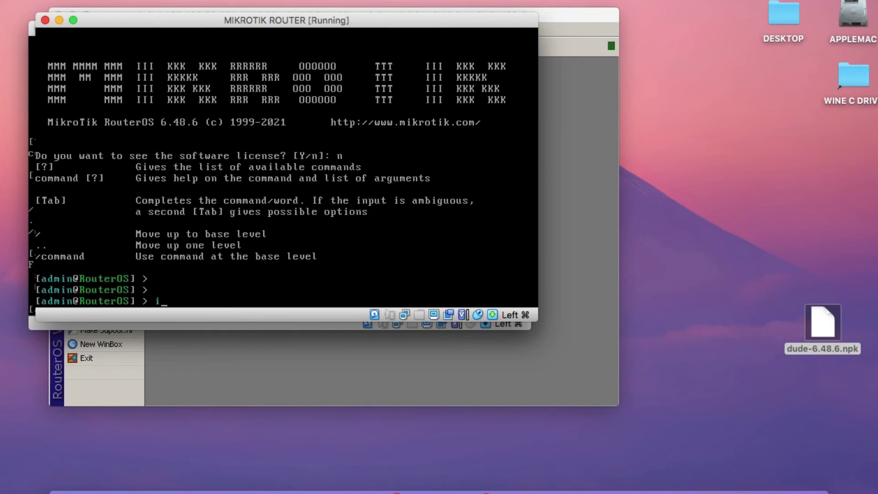
type("p address print")
key("Return")
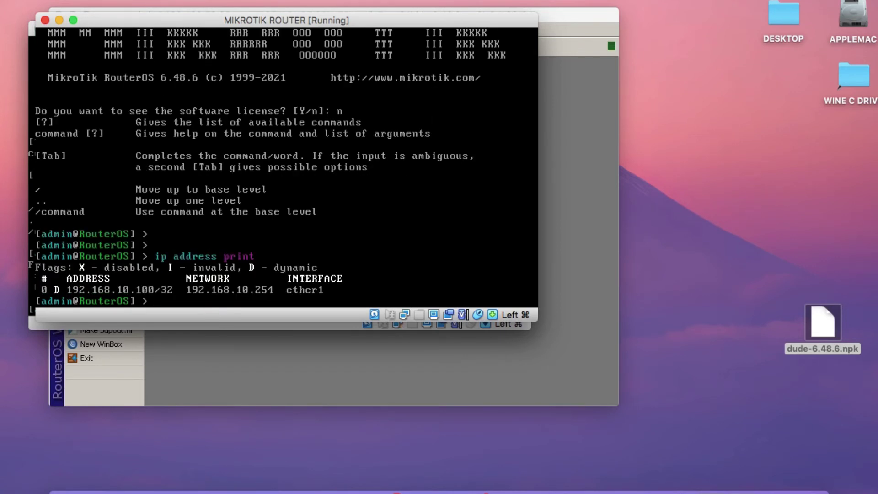
Enable the Dude server in Dude > Settings and confirm with OK.
left_click(585, 358)
left_click(88, 317)
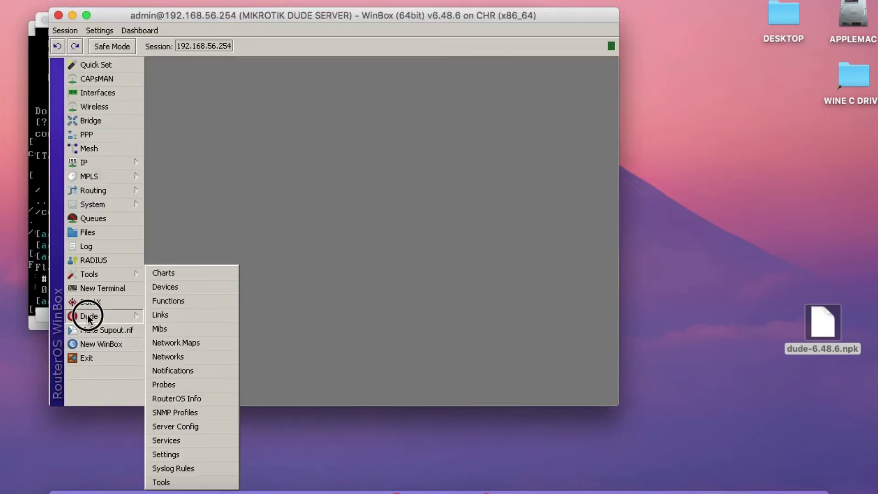
left_click(184, 455)
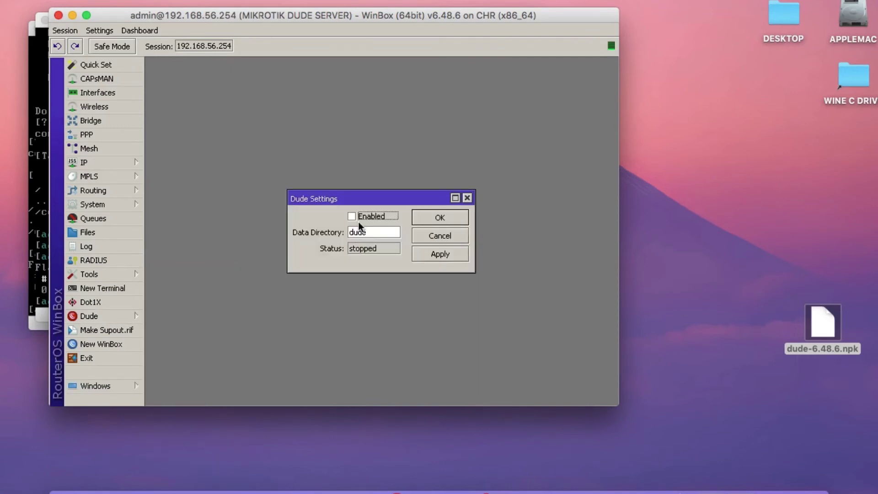
left_click(426, 251)
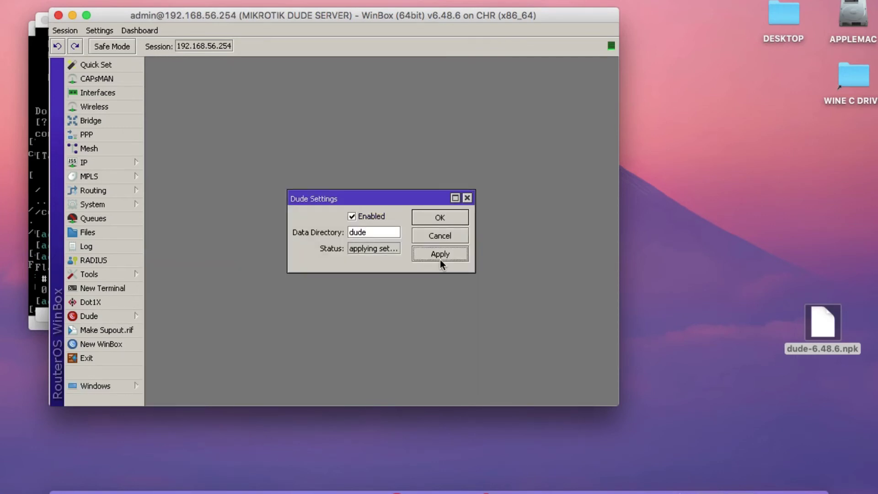
left_click(432, 221)
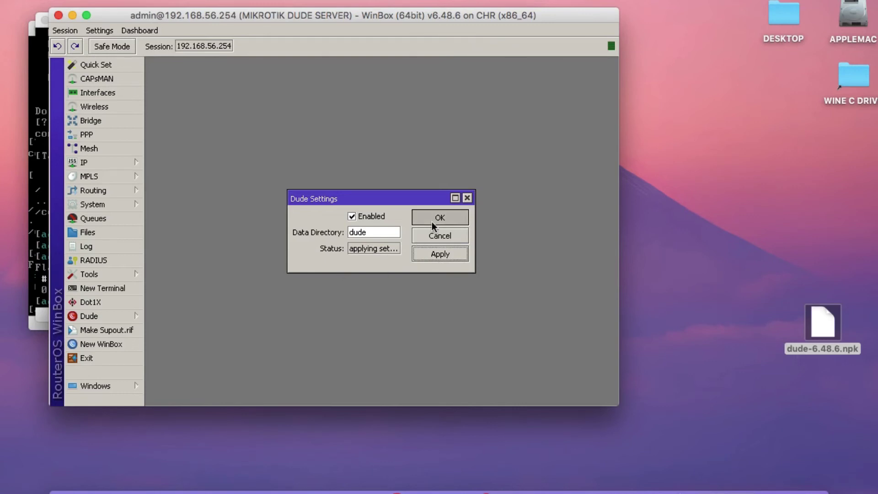
Check the empty Dude > Services list and close it.
left_click(114, 316)
left_click(169, 439)
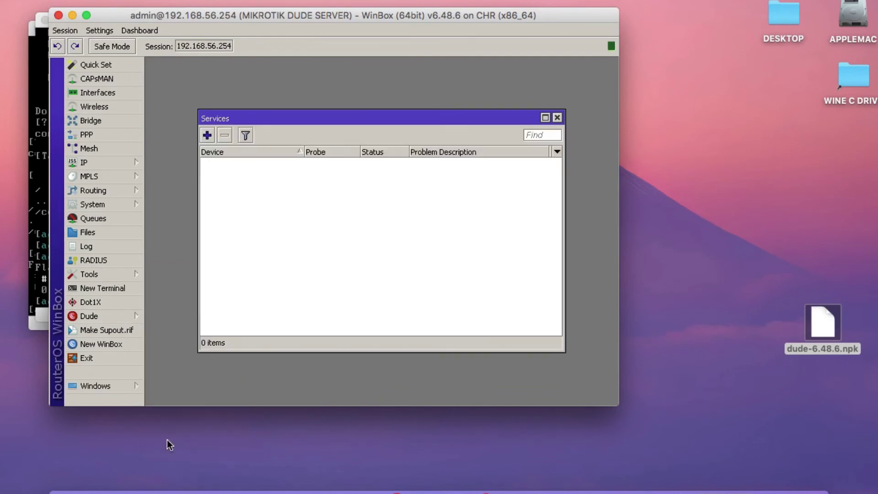
left_click(558, 118)
left_click(98, 315)
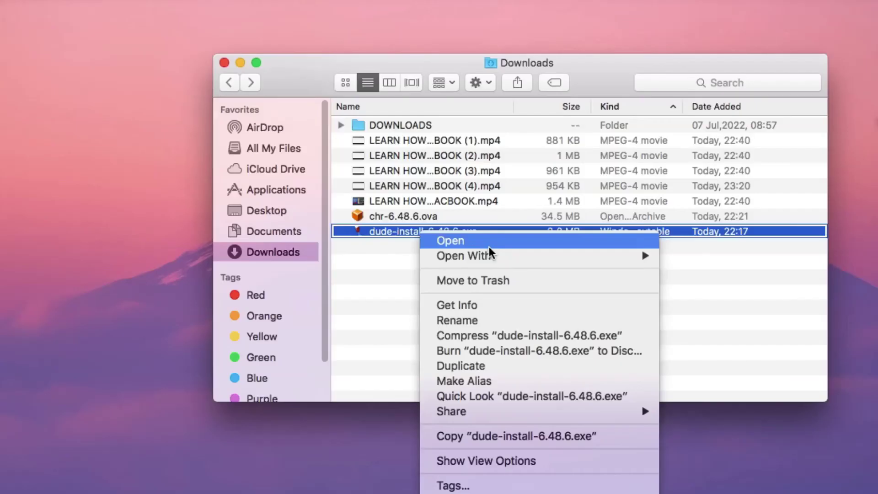
Run dude-install-6.48.6.exe with Wine, accept the license, install default components, and close the installer.
mouse_move(490, 254)
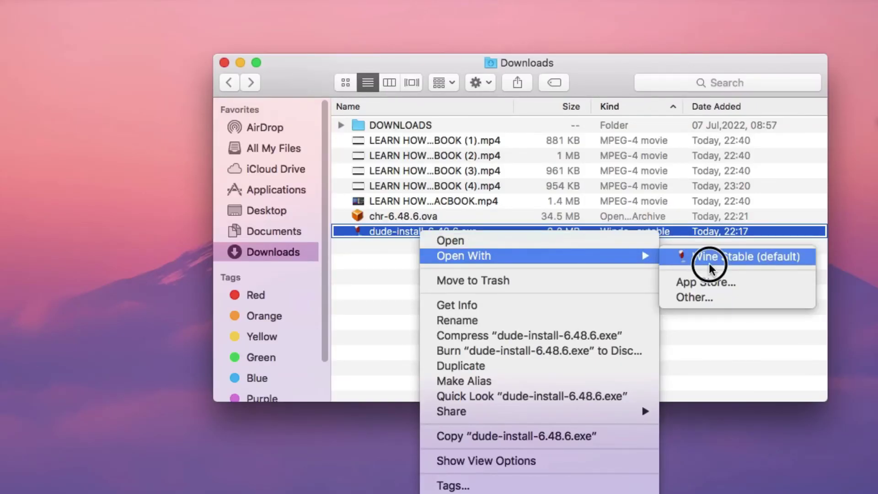
left_click(710, 263)
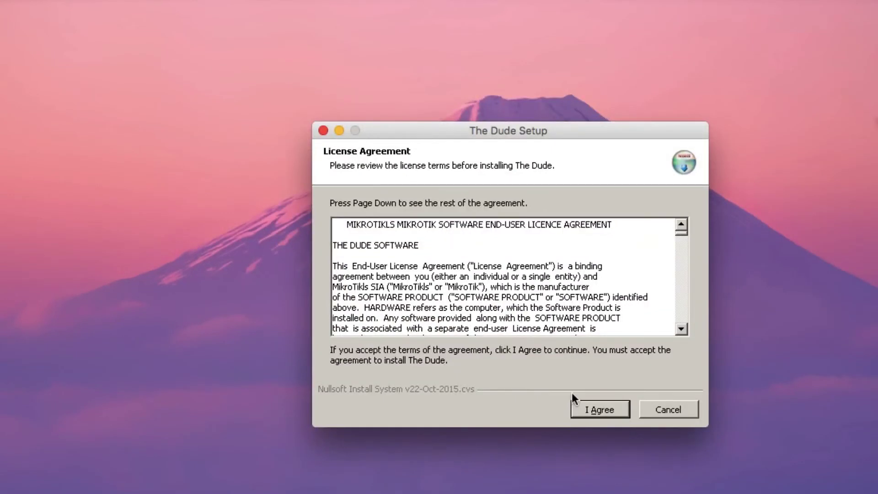
left_click(604, 410)
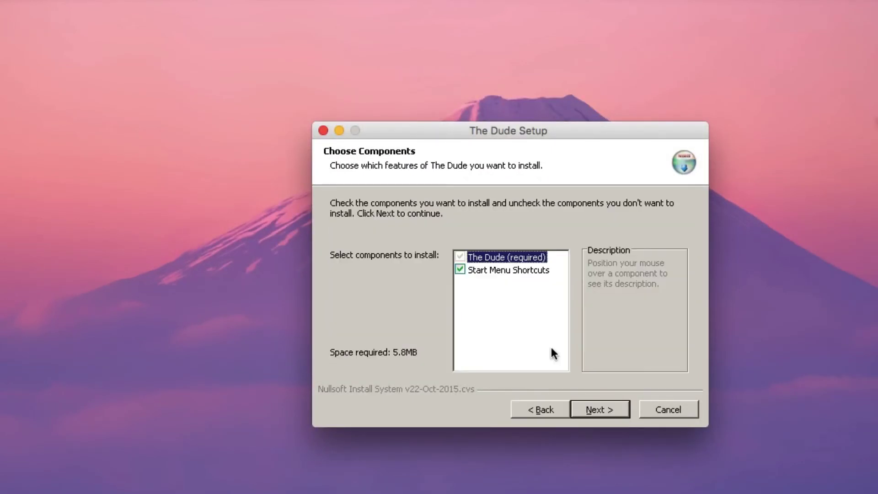
left_click(606, 408)
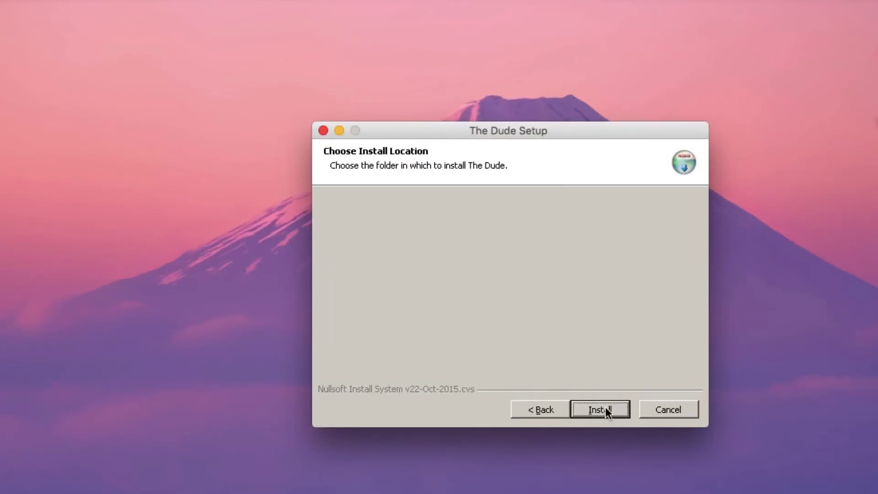
left_click(606, 414)
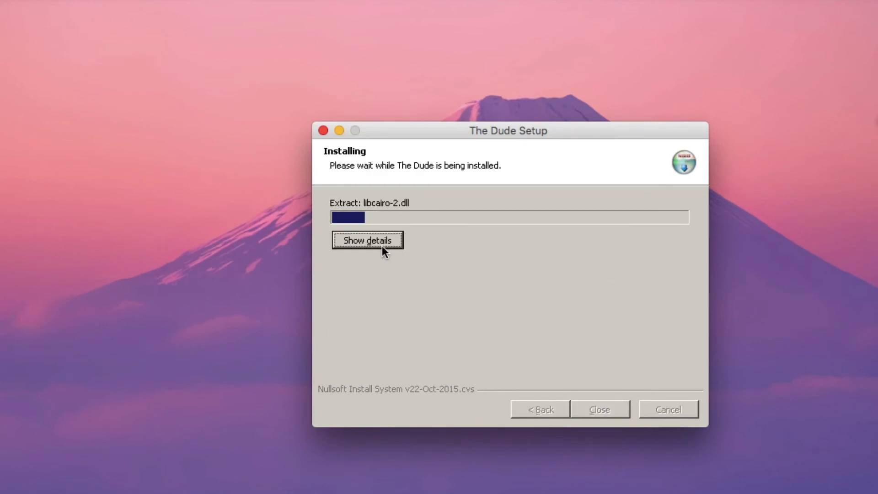
left_click(383, 246)
left_click_drag(447, 132, 363, 74)
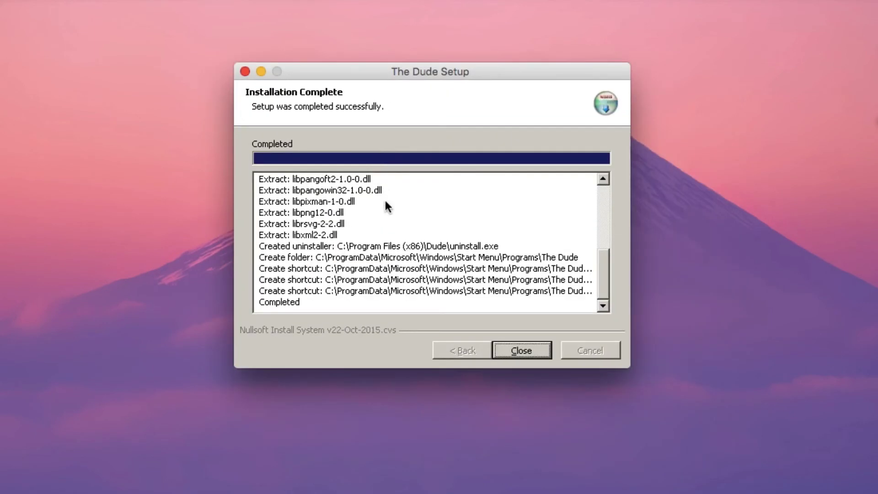
scroll(598, 270, "up", 10)
left_click(524, 352)
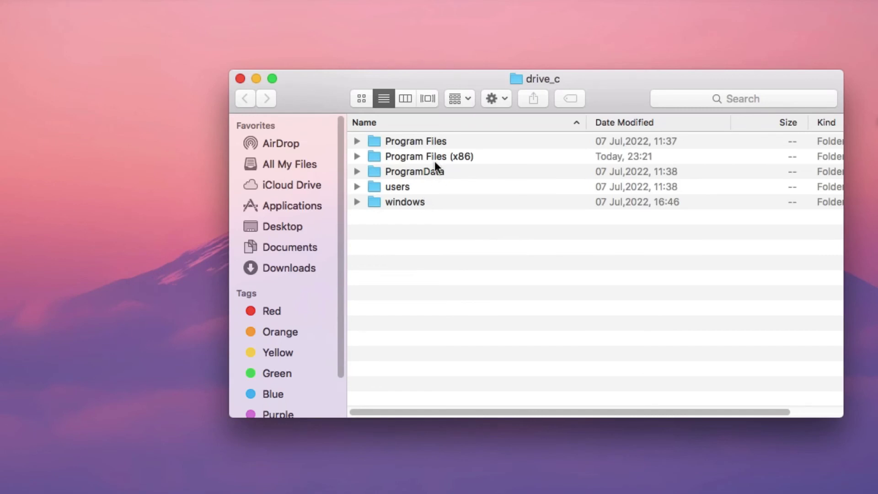
Launch dude.exe from Program Files (x86)\Dude and hide the file browser.
double_click(435, 156)
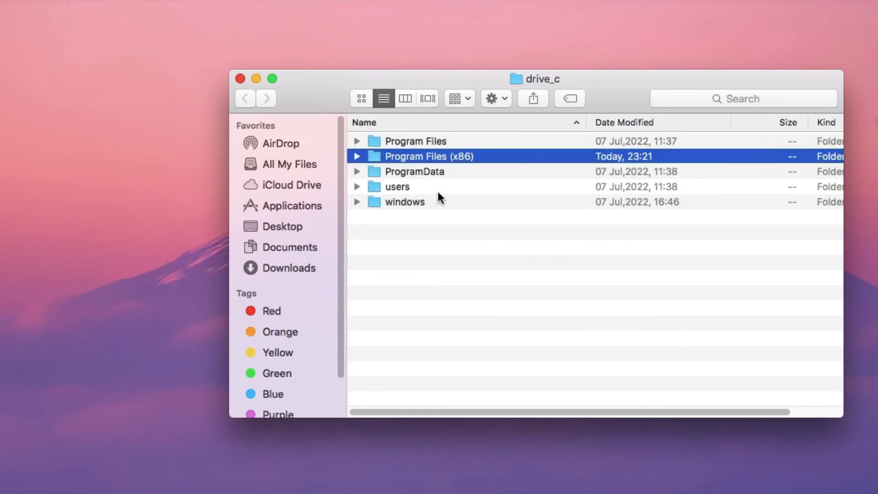
left_click(418, 156)
double_click(418, 155)
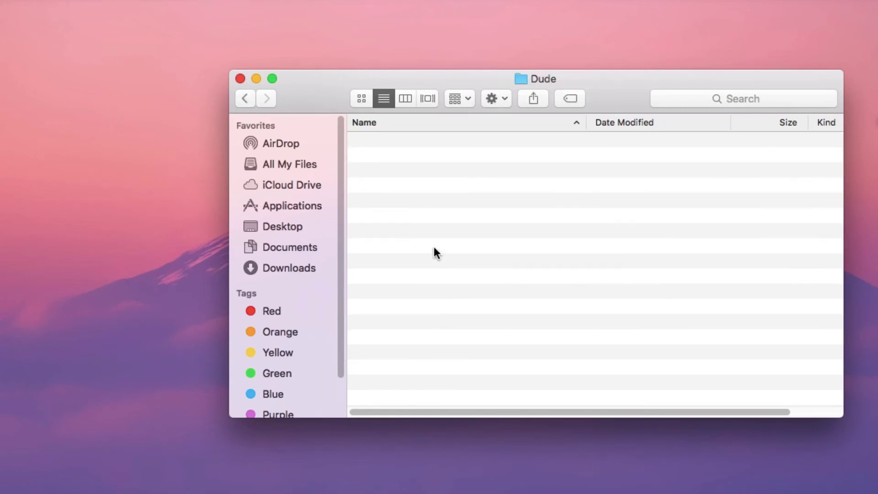
scroll(441, 266, "up", 2)
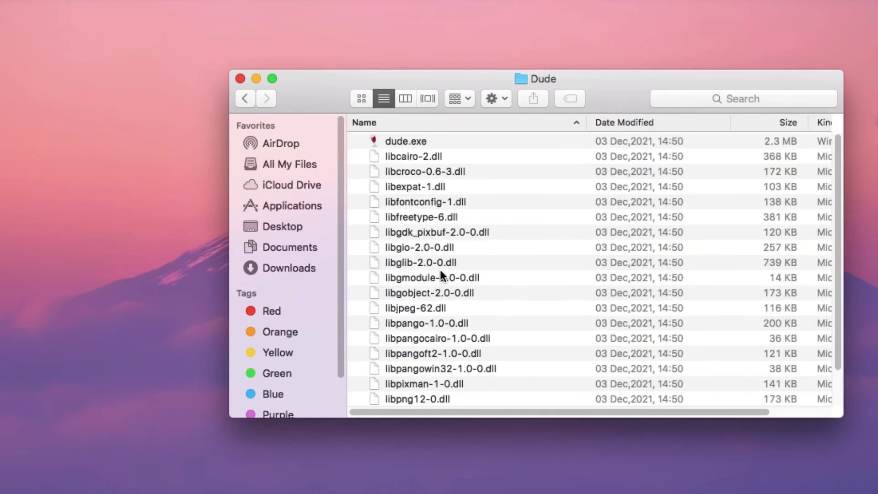
left_click(426, 142)
double_click(430, 143)
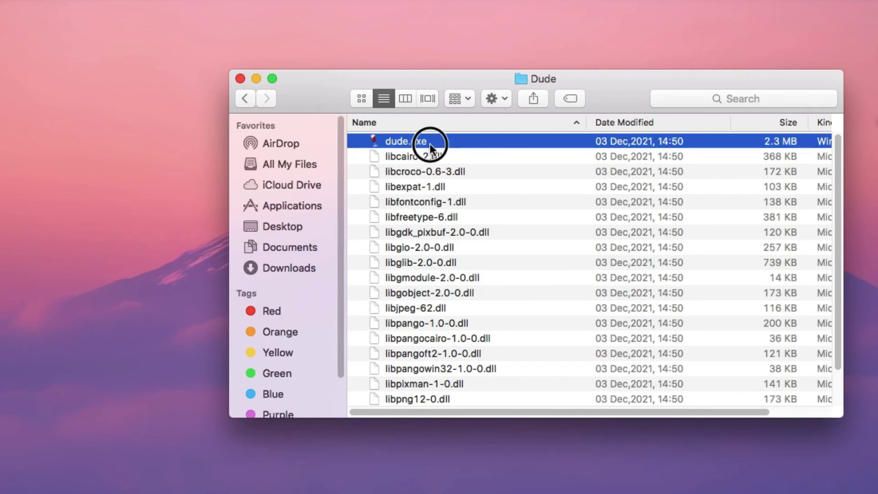
left_click(257, 79)
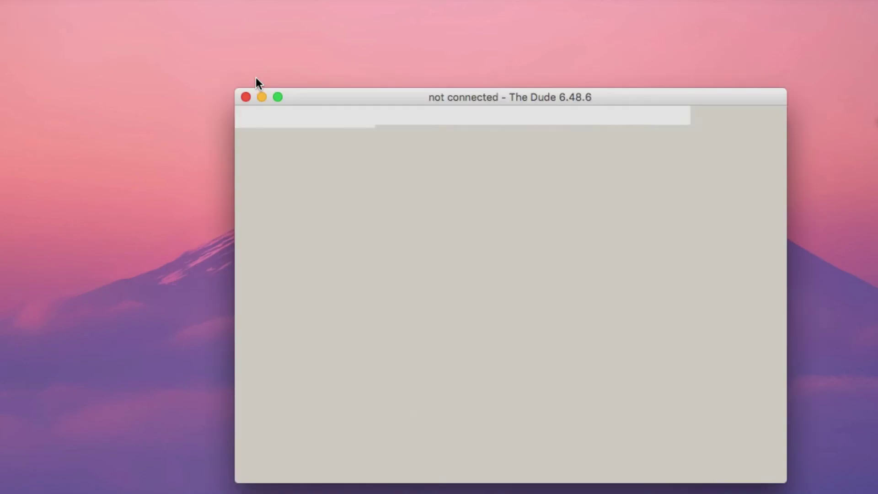
Replace localhost with server 192.168.56.254 in The Dude's login and save the connection.
left_click_drag(350, 94, 174, 34)
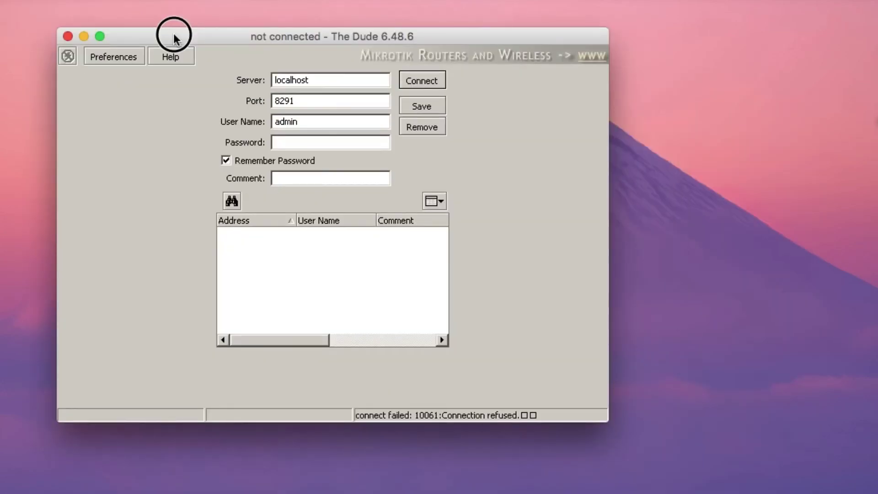
double_click(342, 78)
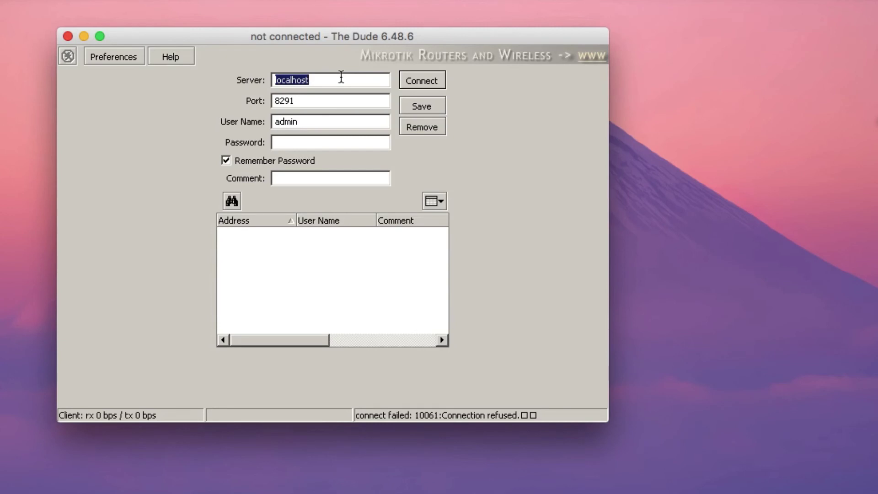
type("192.168.56")
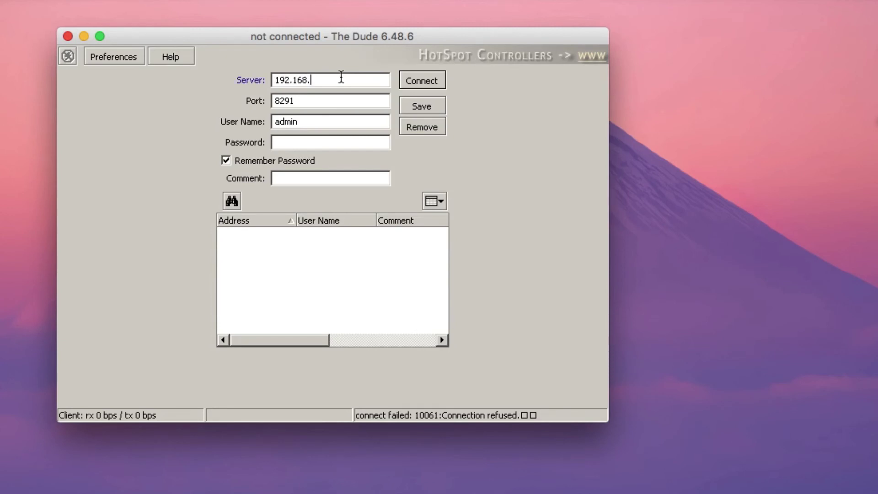
type(".254")
left_click(422, 108)
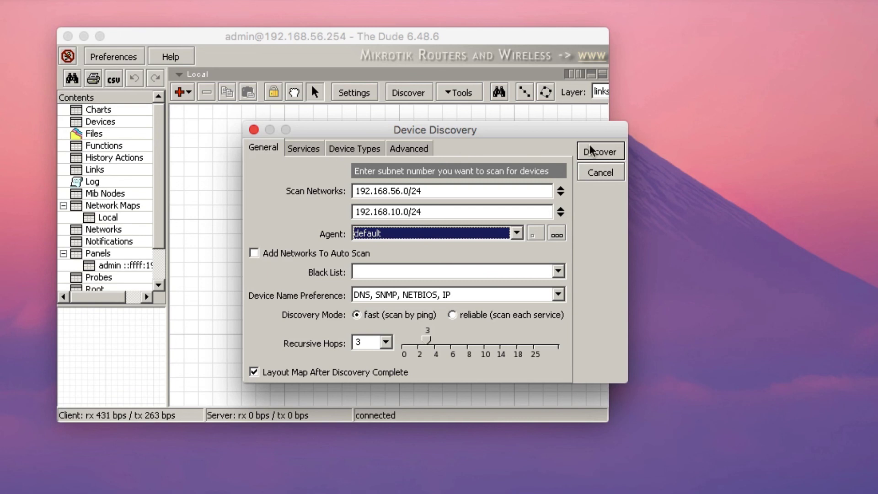
Discover devices on 192.168.56.0/24 and 192.168.10.0/24 onto the Local map.
left_click(597, 153)
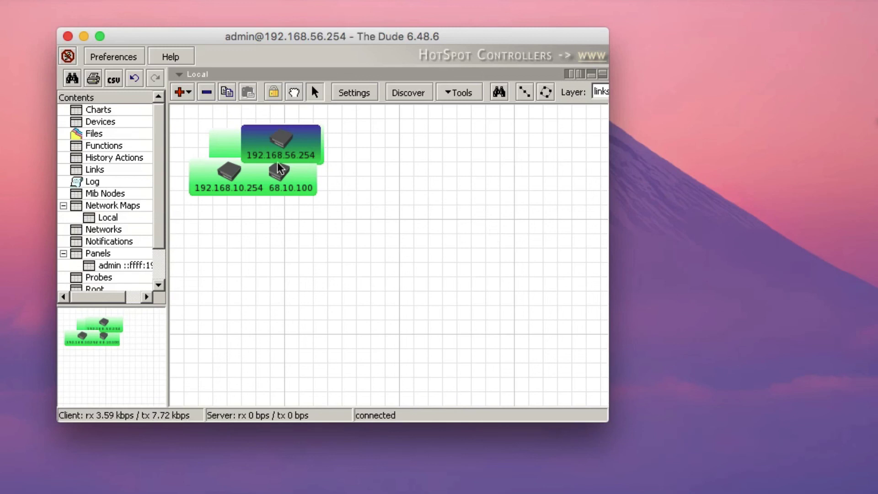
Rearrange nodes 192.168.56.254, 192.168.10.100, 192.168.10.254 and the MacBook so none overlap on the Local map.
left_click(276, 135)
left_click(304, 191)
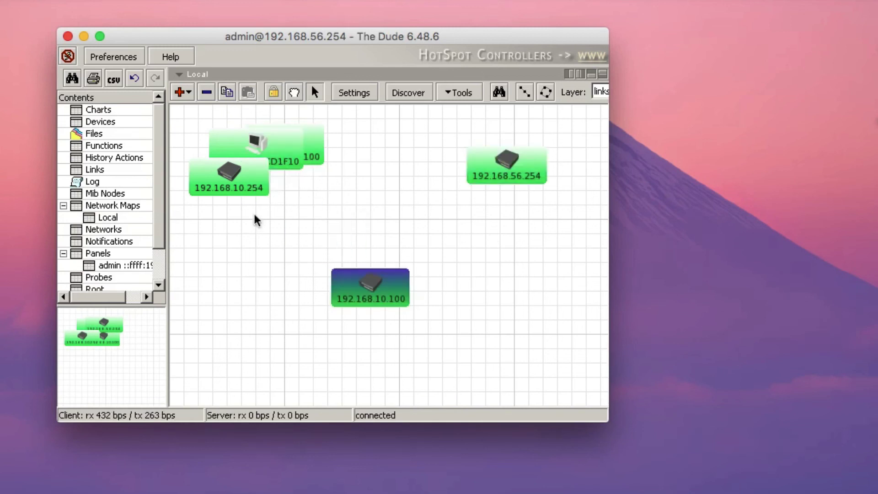
left_click_drag(246, 183, 254, 266)
left_click_drag(281, 158, 398, 158)
left_click_drag(518, 174, 347, 214)
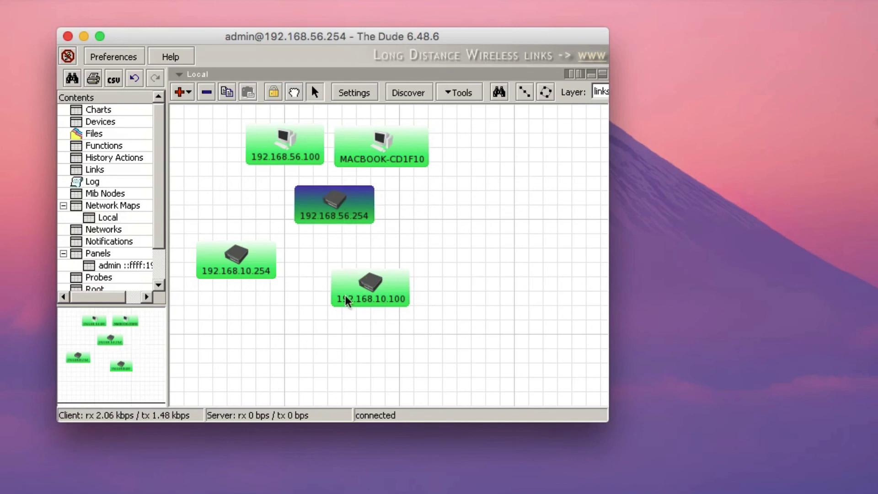
left_click_drag(371, 303, 381, 408)
left_click_drag(251, 243, 348, 257)
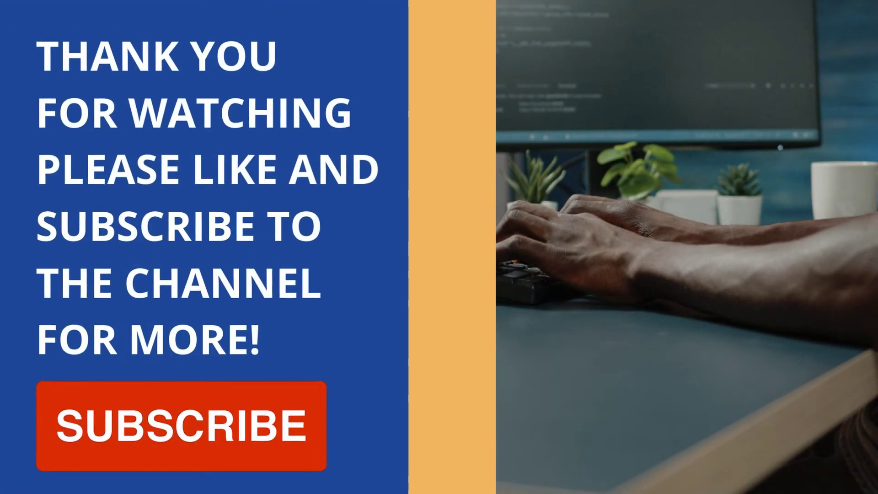